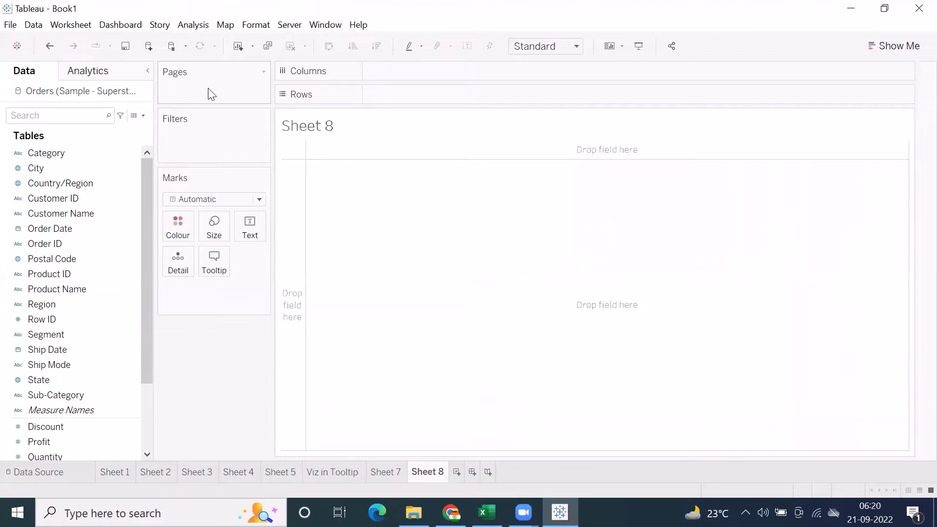
Hide the sheet title and plot SUM(Sales) as bars for each Sub-Category.
right_click(347, 132)
click(377, 166)
drag(66, 397, 419, 100)
scroll(32, 363, down, 2)
drag(36, 382, 391, 68)
Fit the chart to Entire View, label each bar with its sales total, and page by Sub-Category.
click(542, 46)
click(535, 99)
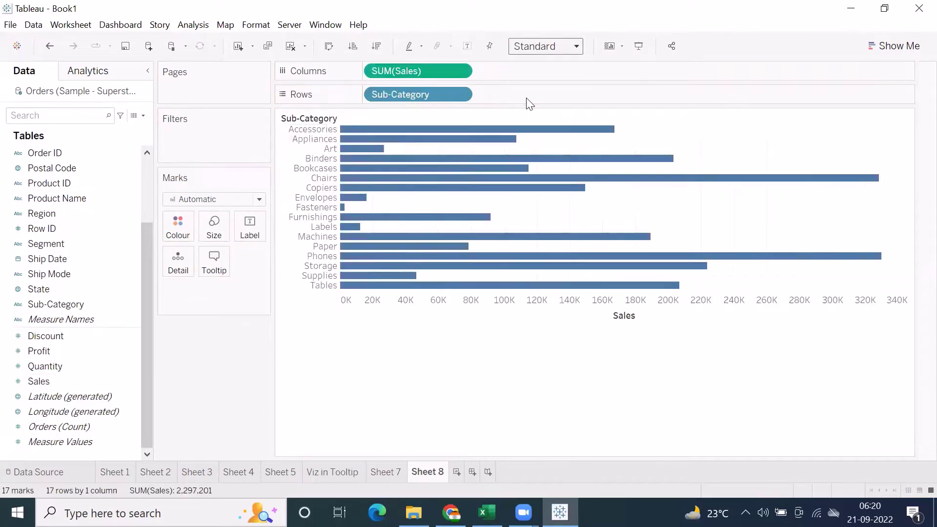
double_click(53, 382)
key(ctrl+z)
drag(52, 380, 249, 229)
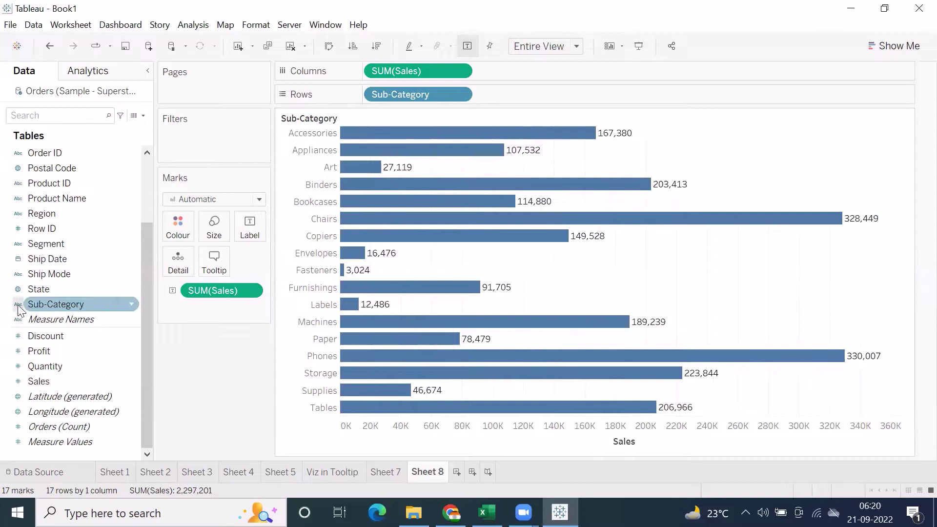
drag(42, 304, 179, 91)
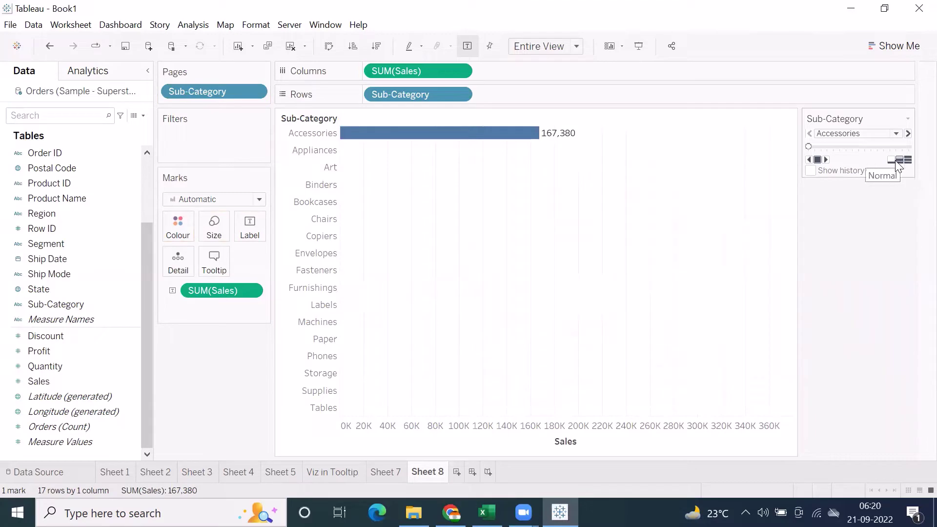
Jump through the Appliances, Chairs, Envelopes and Machines pages using the page dropdown.
click(829, 134)
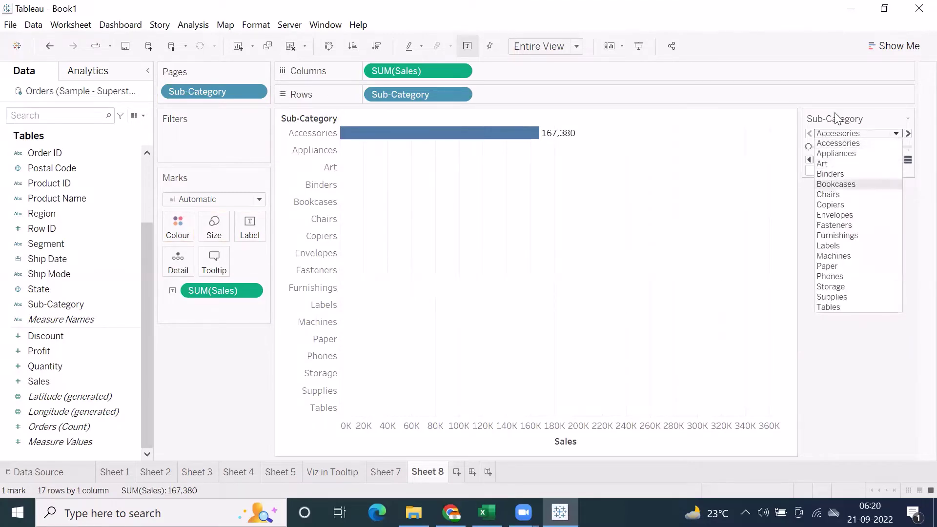
click(835, 154)
click(838, 136)
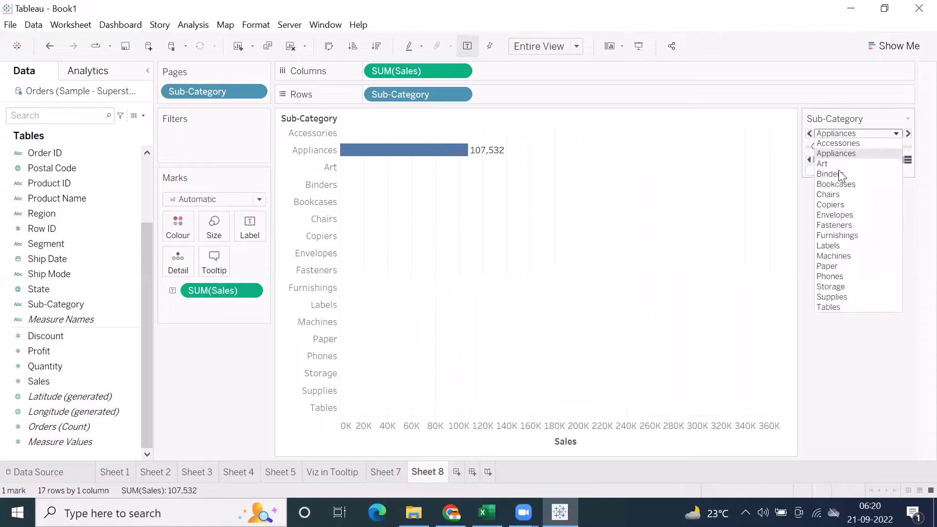
click(842, 193)
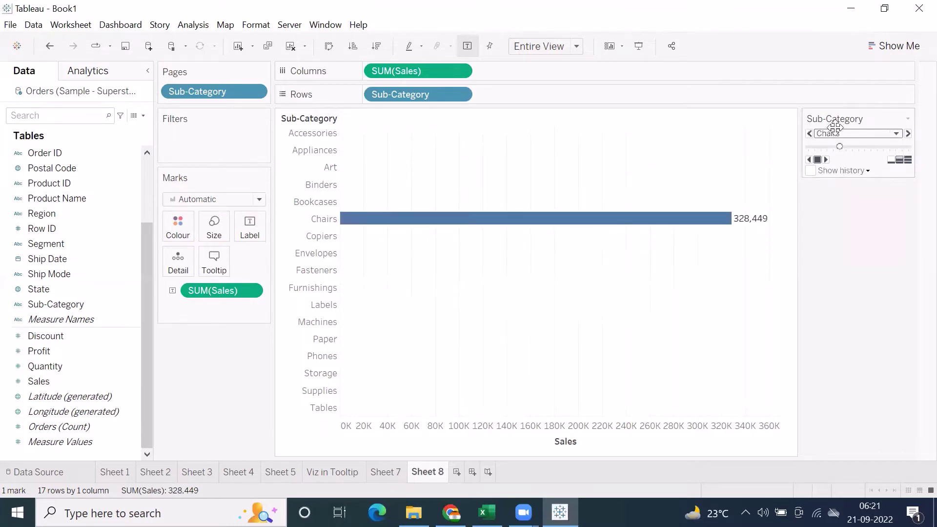
click(831, 134)
click(840, 215)
click(834, 134)
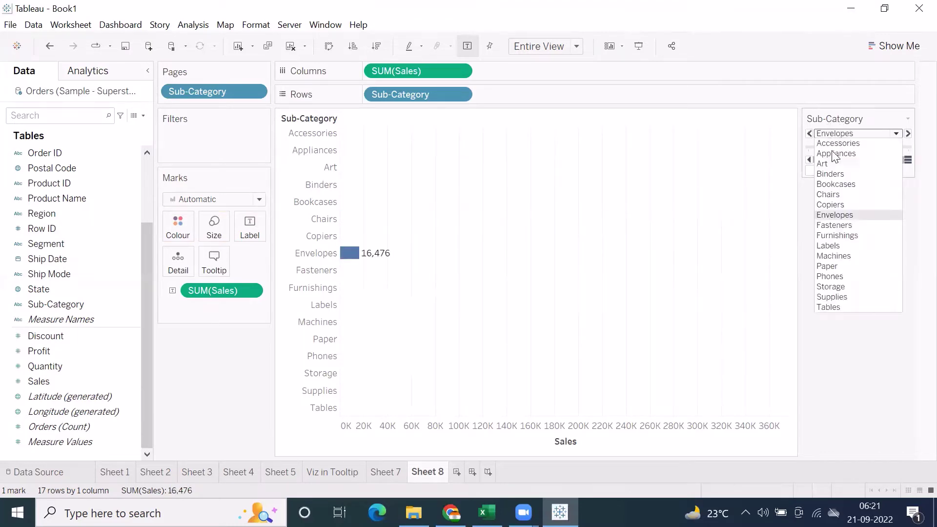
click(834, 256)
Return to Accessories and play through the Sub-Category pages automatically.
click(845, 134)
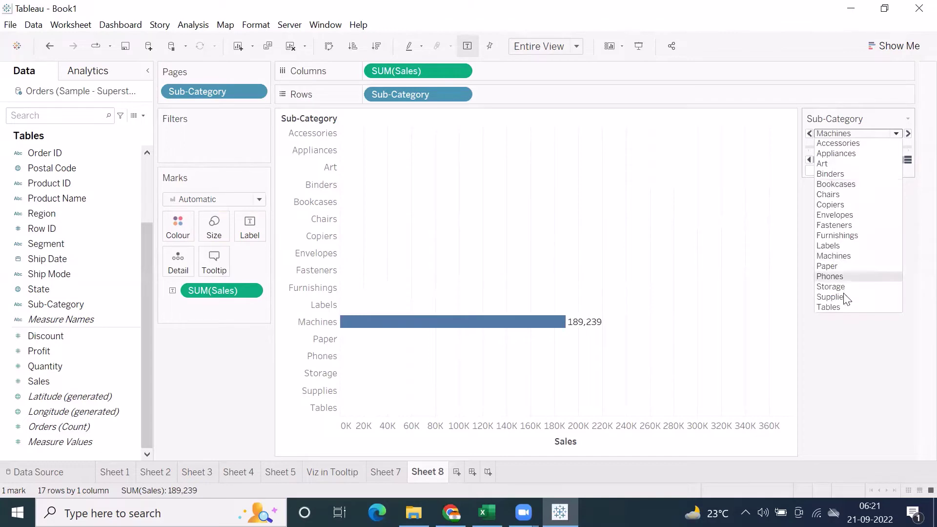
click(838, 143)
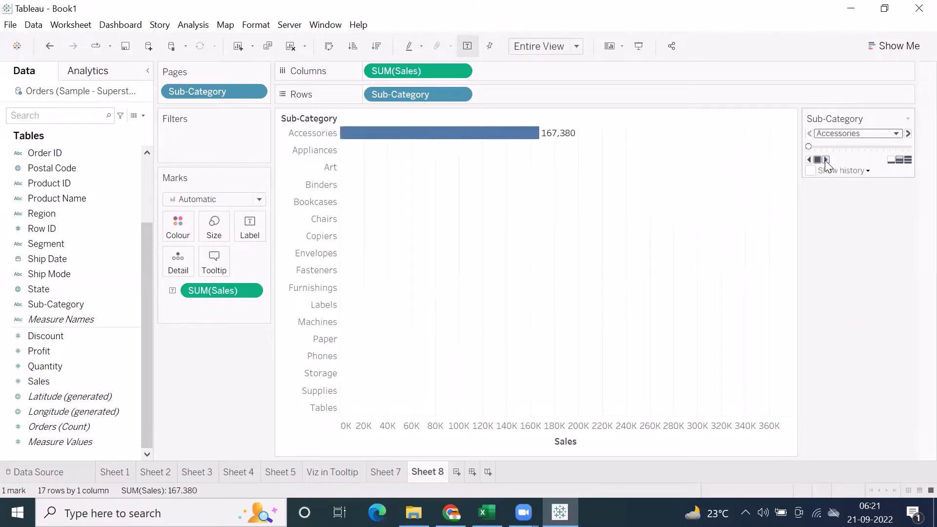
click(826, 160)
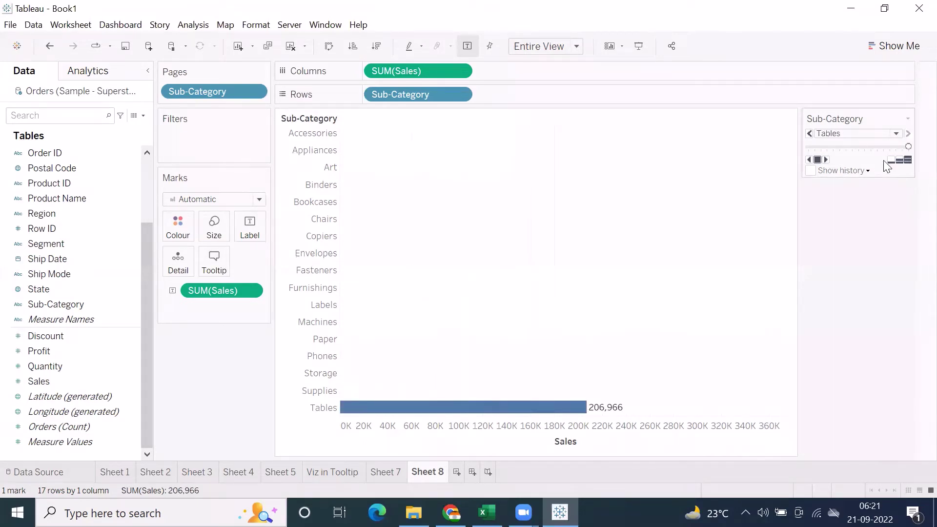
Go back to Accessories, set page history to All marks, and play the pages forward.
drag(909, 148, 742, 181)
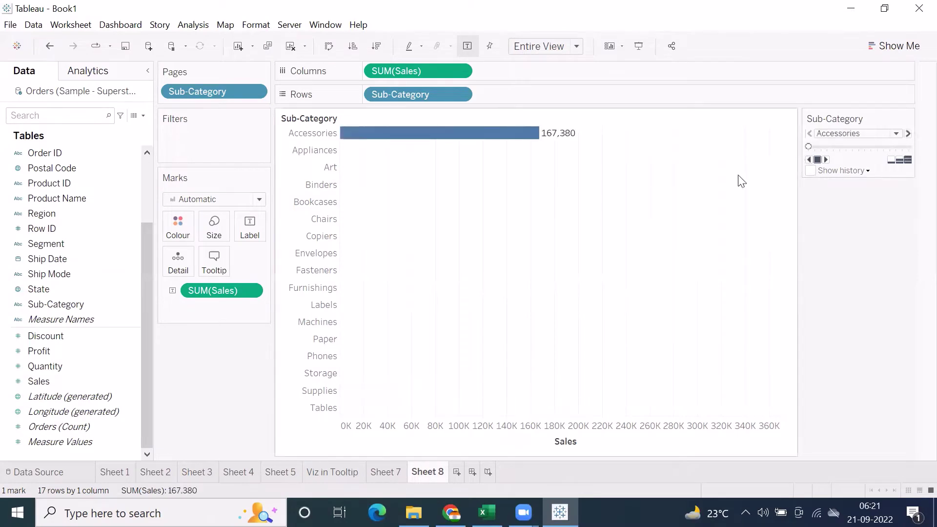
click(856, 171)
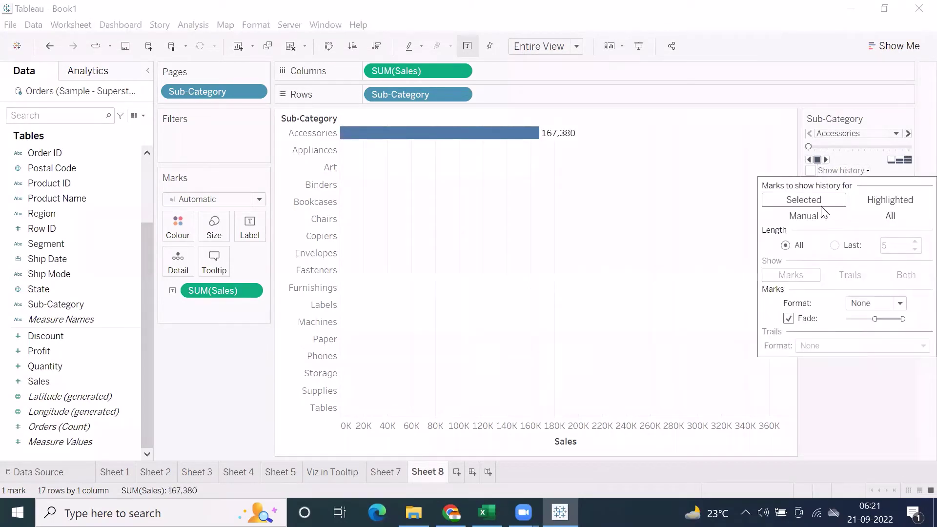
click(890, 216)
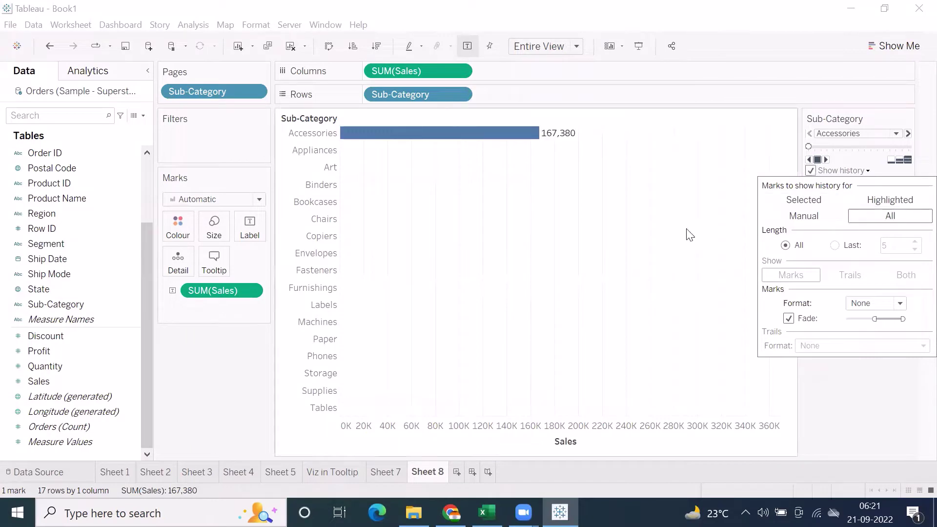
click(827, 159)
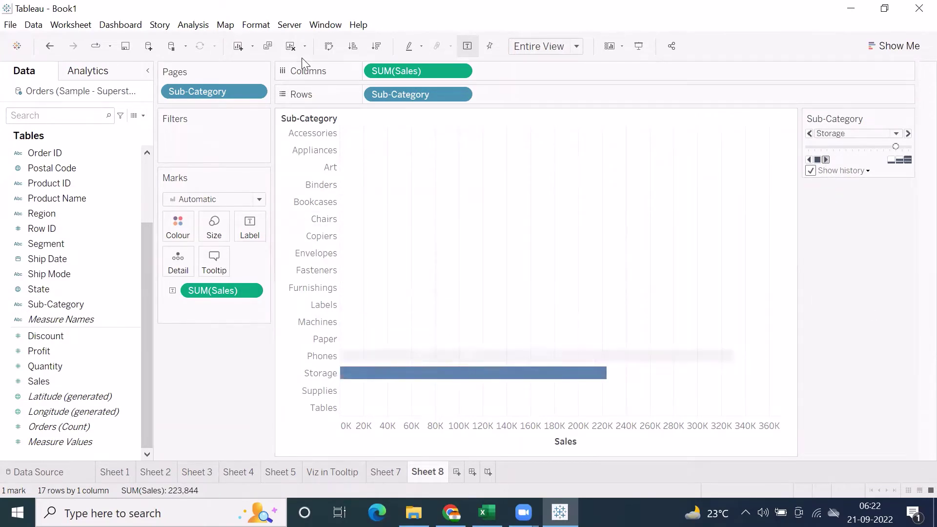
Set the workbook default animations to Off under Format > Animations.
click(256, 25)
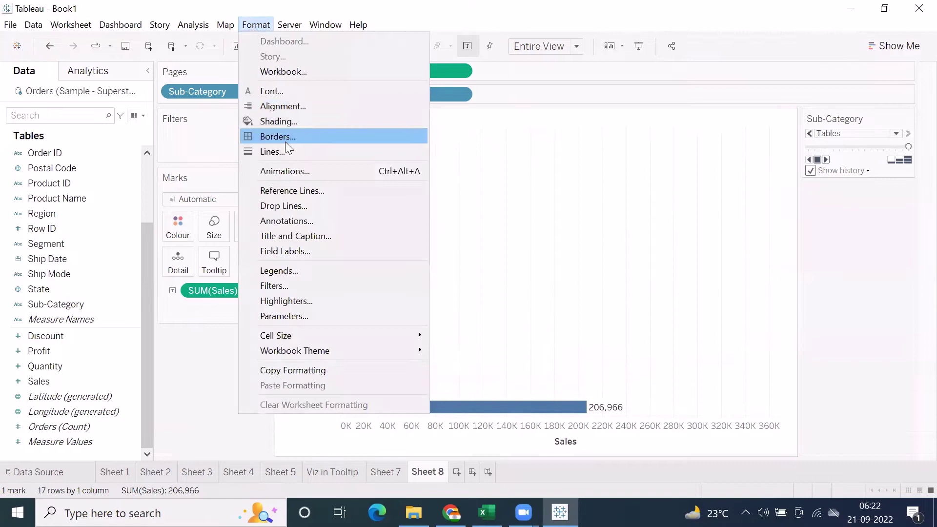
click(295, 171)
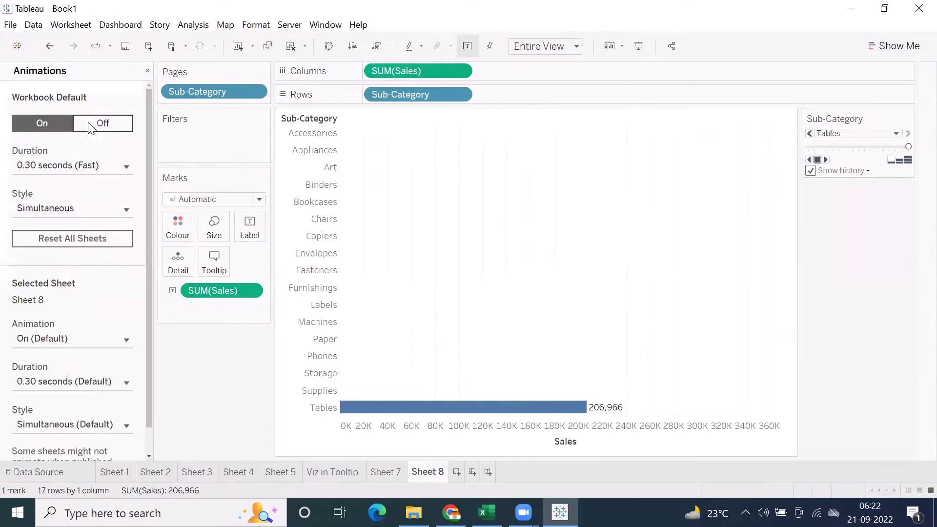
click(94, 131)
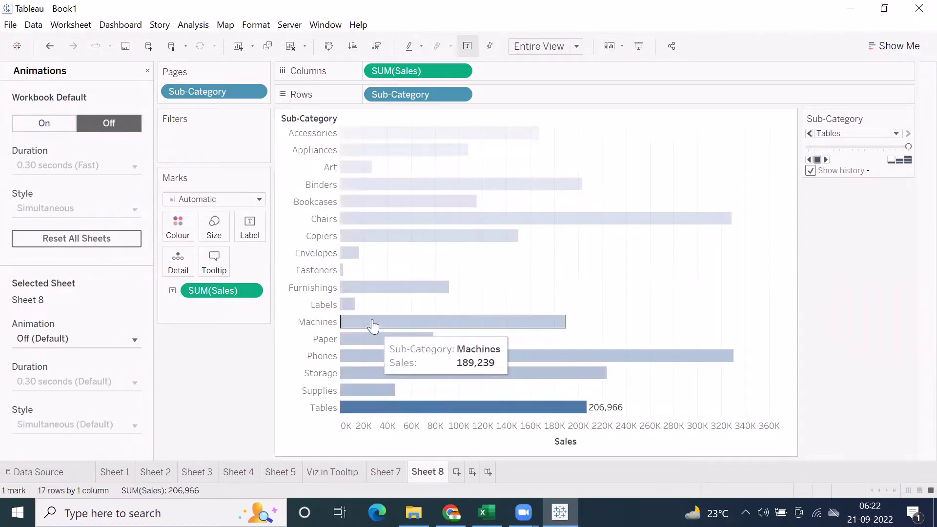
click(42, 123)
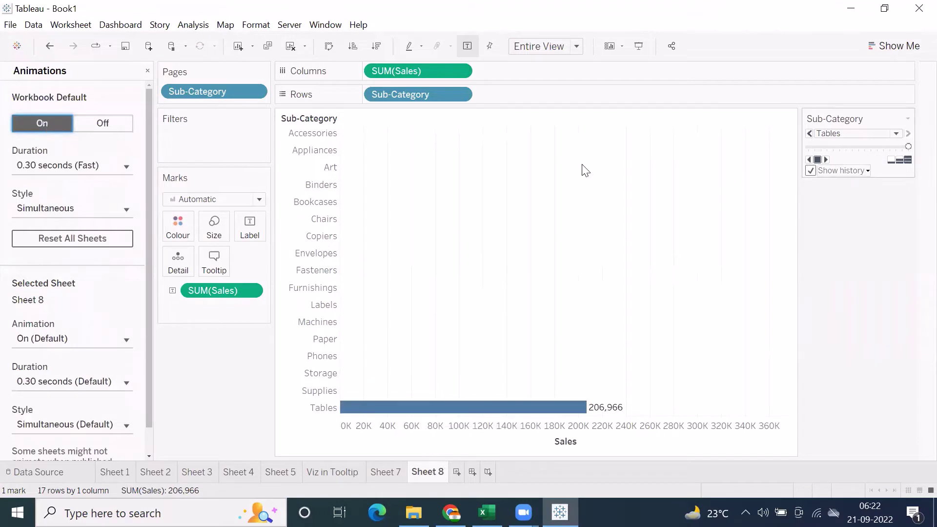
click(98, 128)
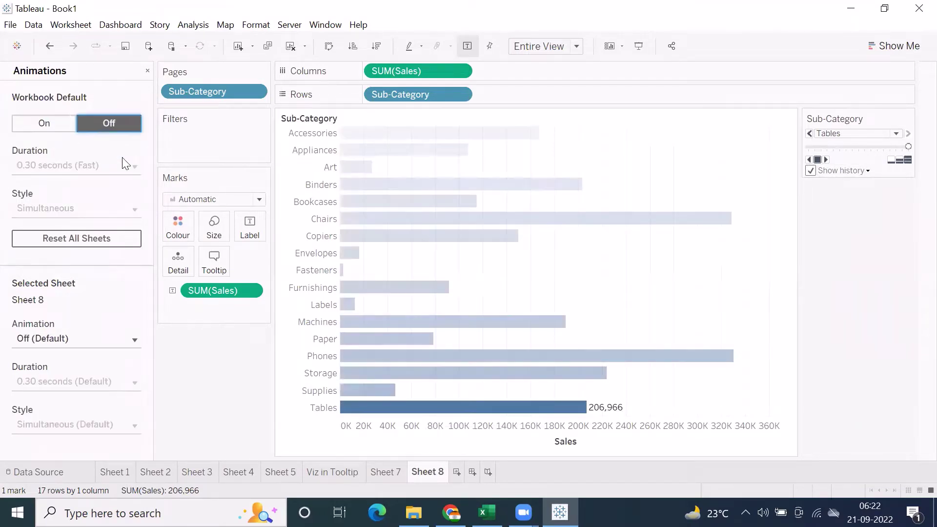
click(147, 71)
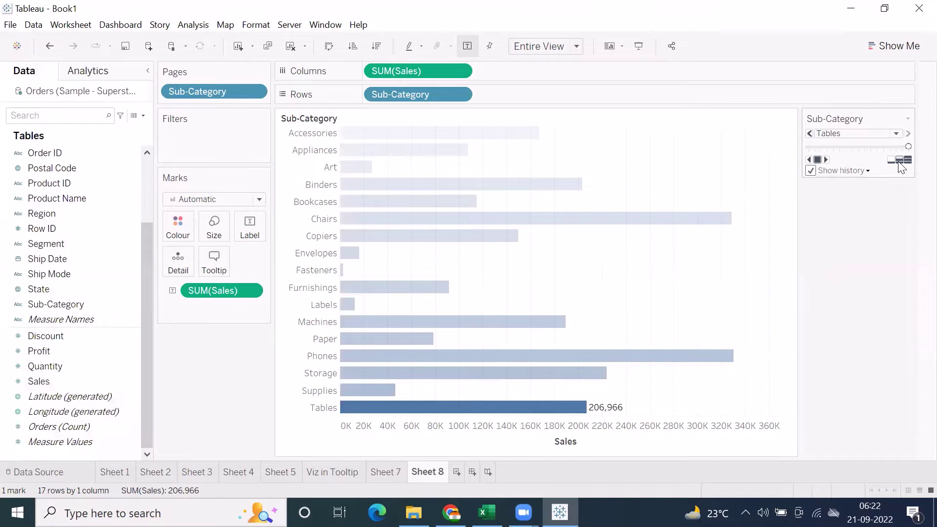
Replay the Sub-Category pages from Accessories through to Tables.
click(824, 155)
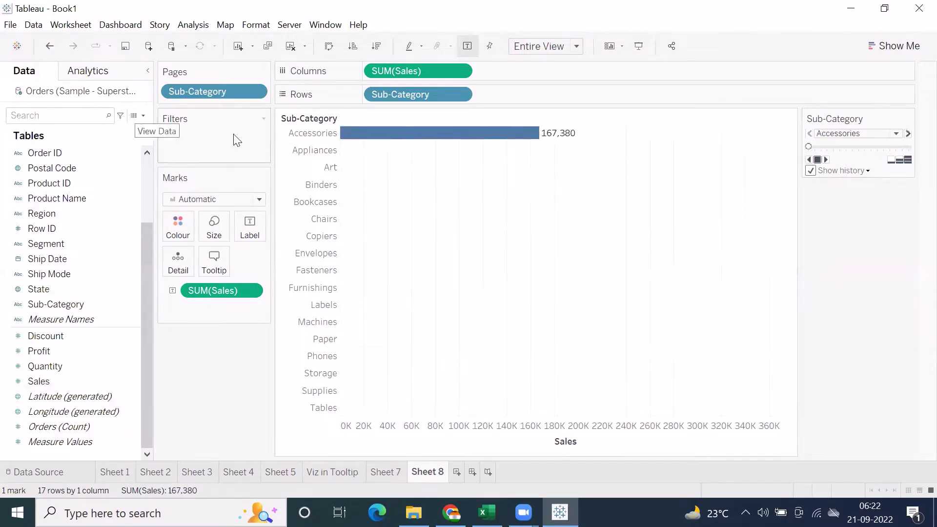
click(826, 160)
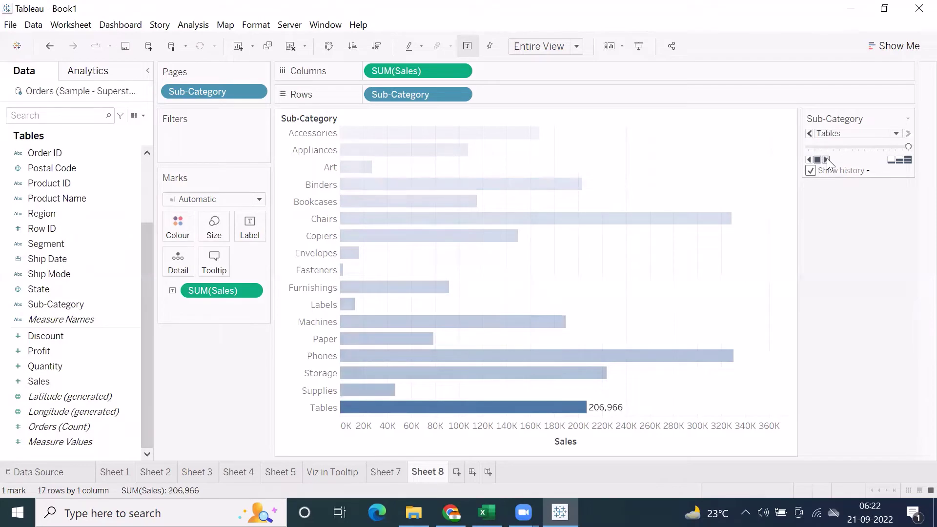
mouse_move(463, 373)
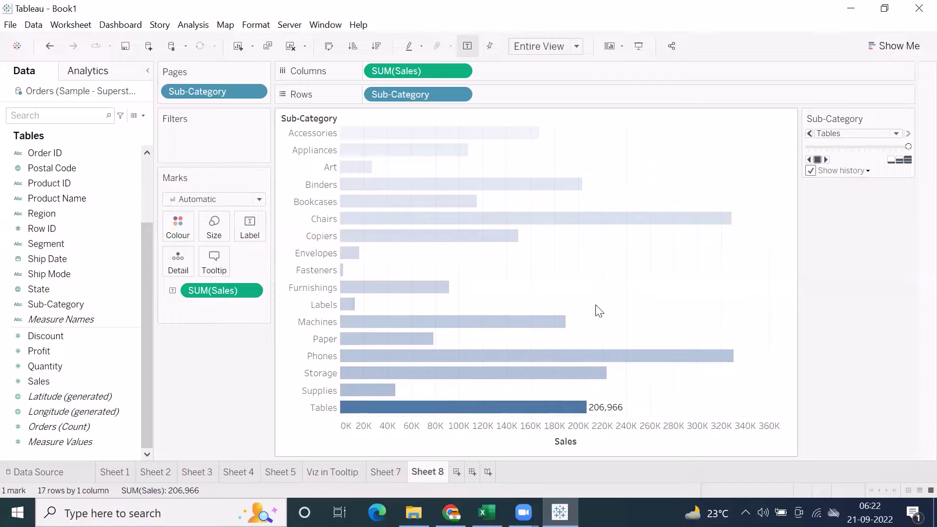
Swap to vertical bars, page by Region instead of Sub-Category, and colour the bars by Region.
click(325, 47)
drag(214, 91, 210, 386)
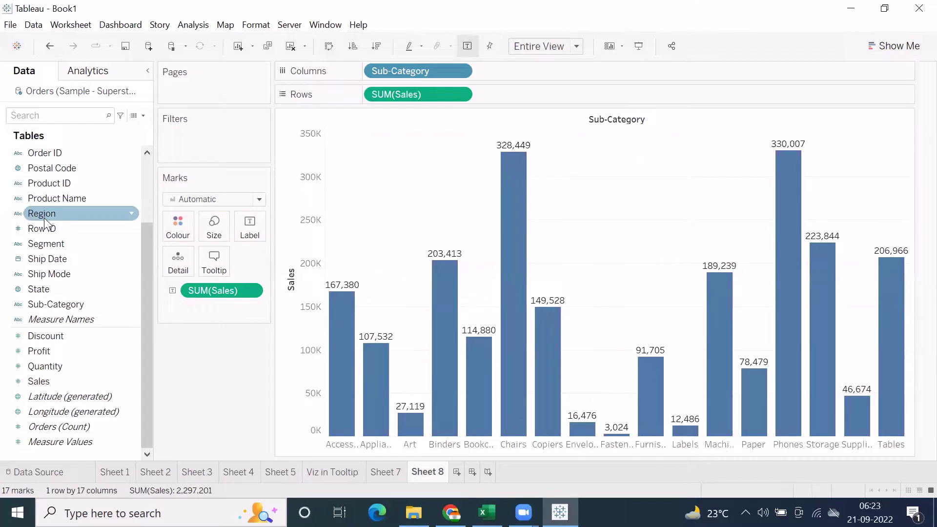
drag(44, 218, 186, 90)
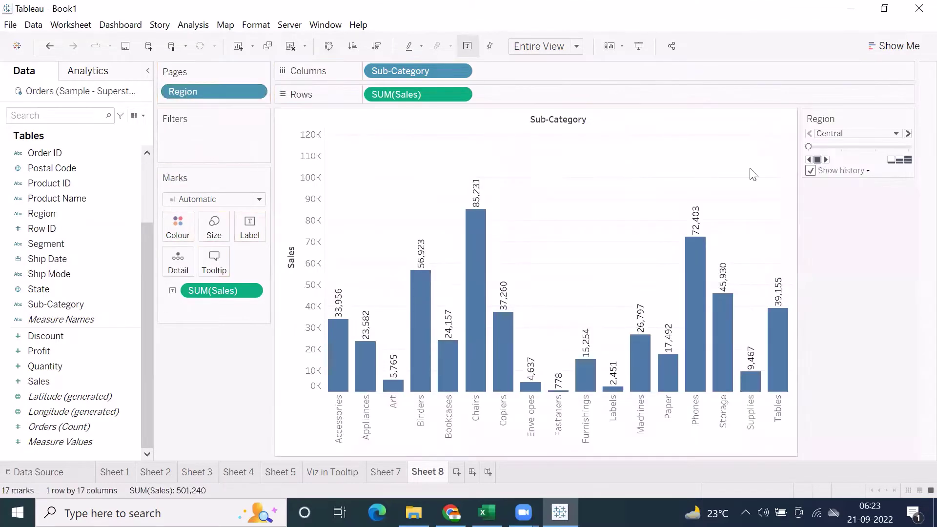
drag(44, 214, 177, 224)
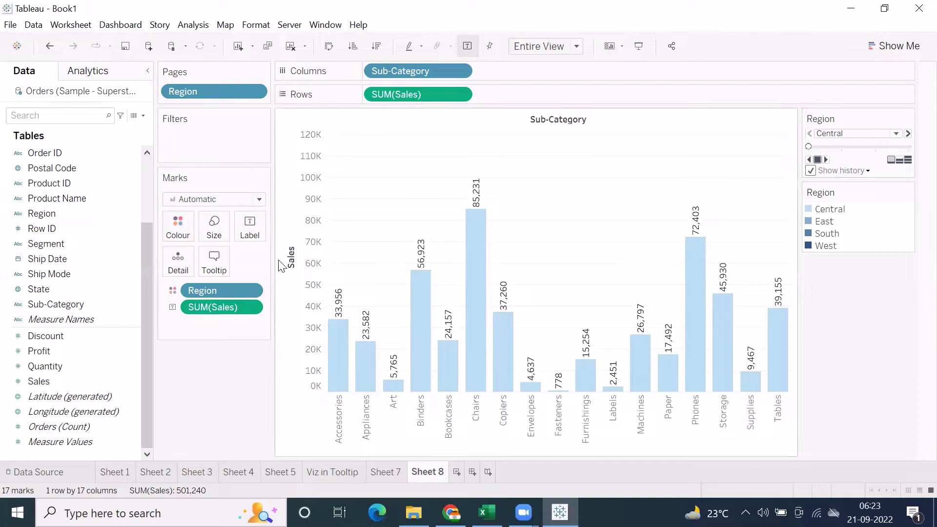
Apply the Tableau 10 palette to the Region colours through Edit Colours.
click(178, 226)
click(209, 269)
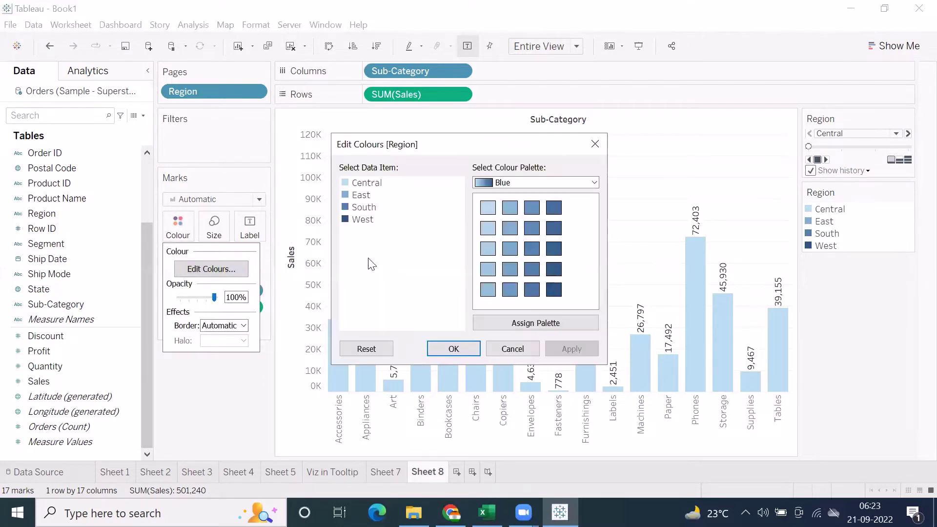
click(594, 182)
scroll(592, 201, up, 4)
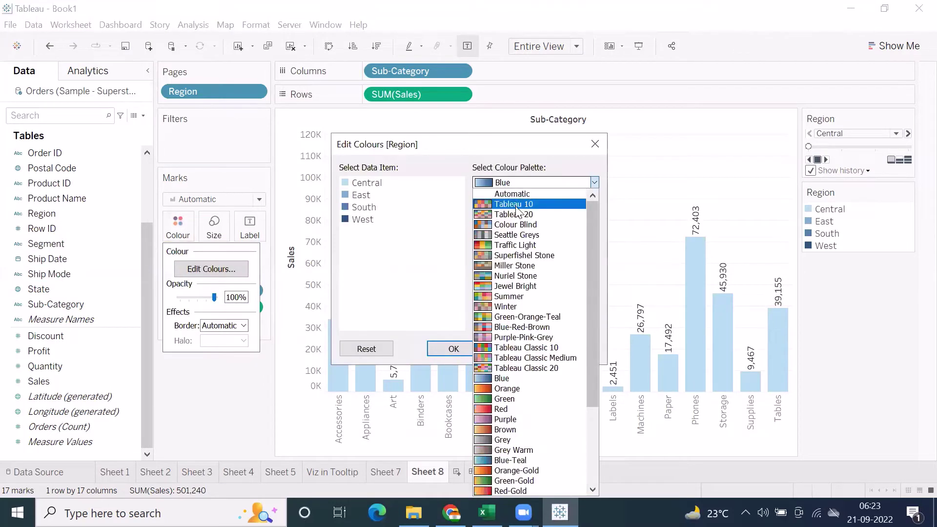
click(508, 204)
click(440, 349)
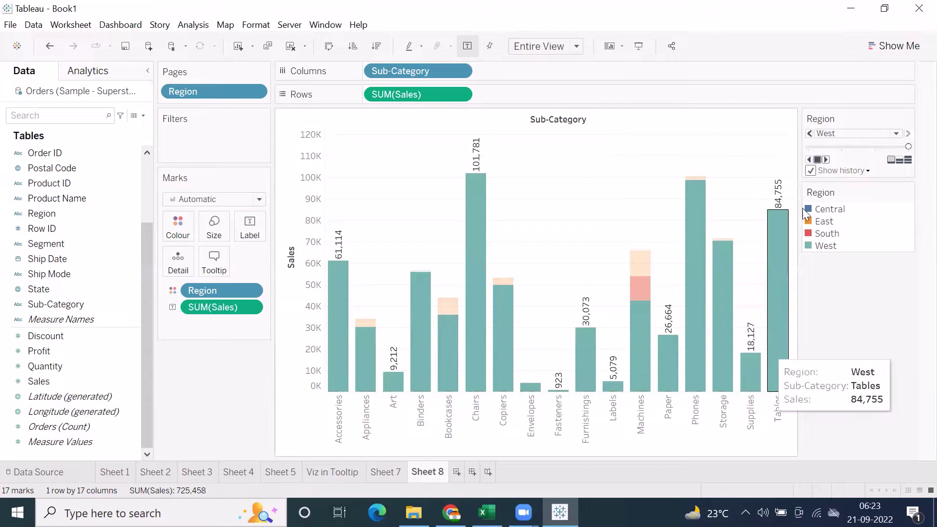
Turn on highlighting from the Region legend and test it on the West segment of Machines.
click(840, 169)
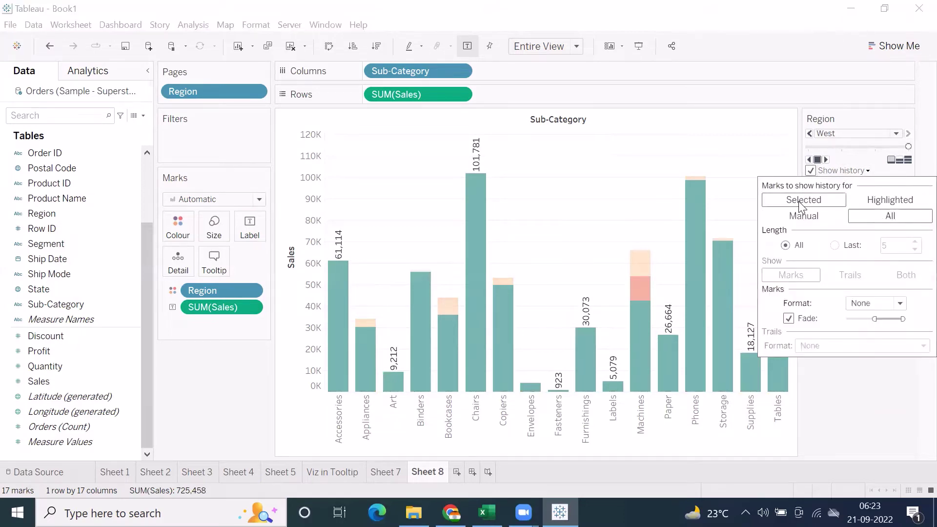
click(577, 239)
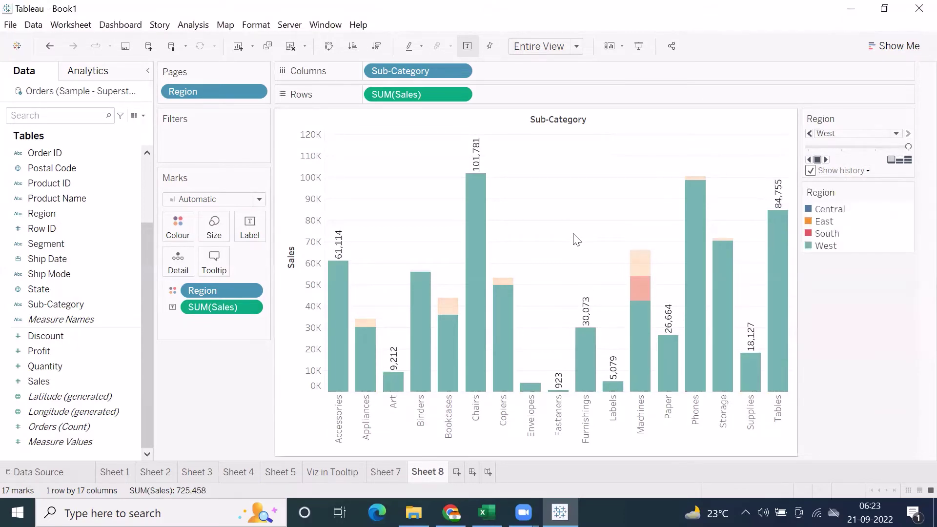
click(813, 247)
click(813, 247)
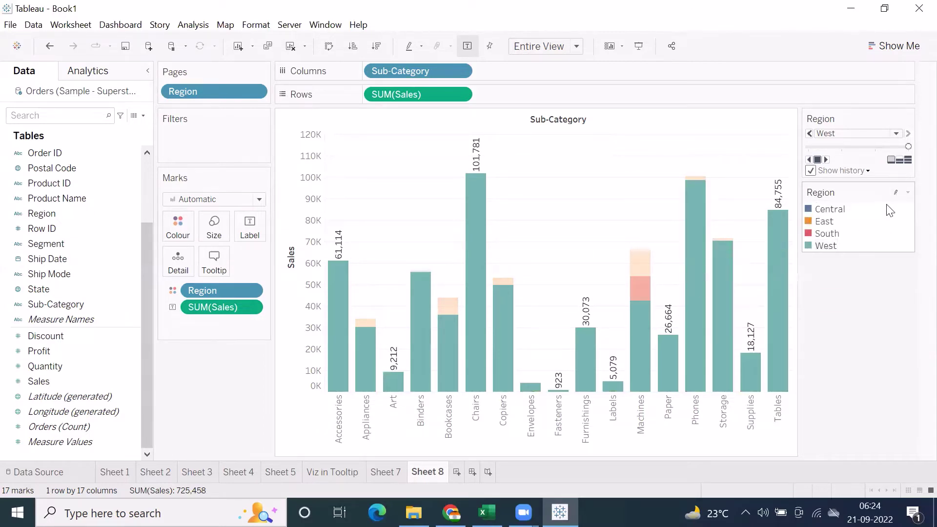
click(896, 192)
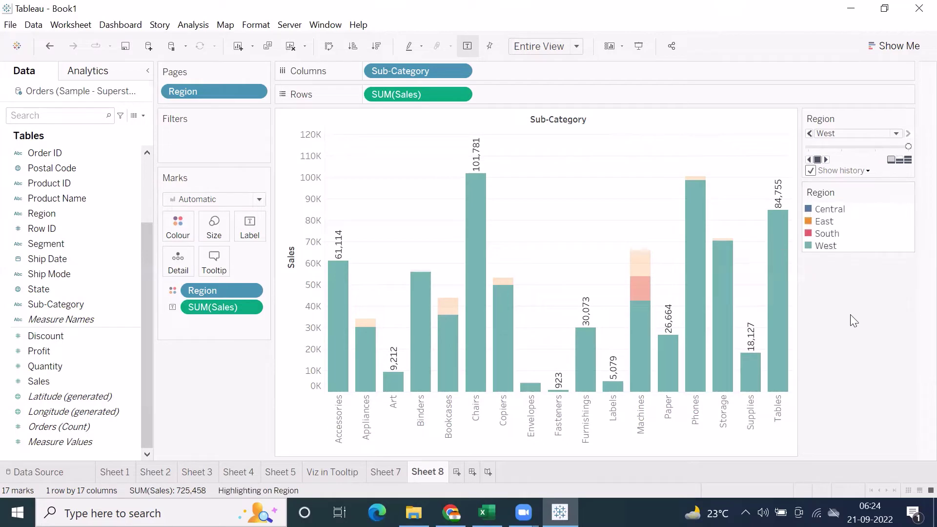
click(635, 312)
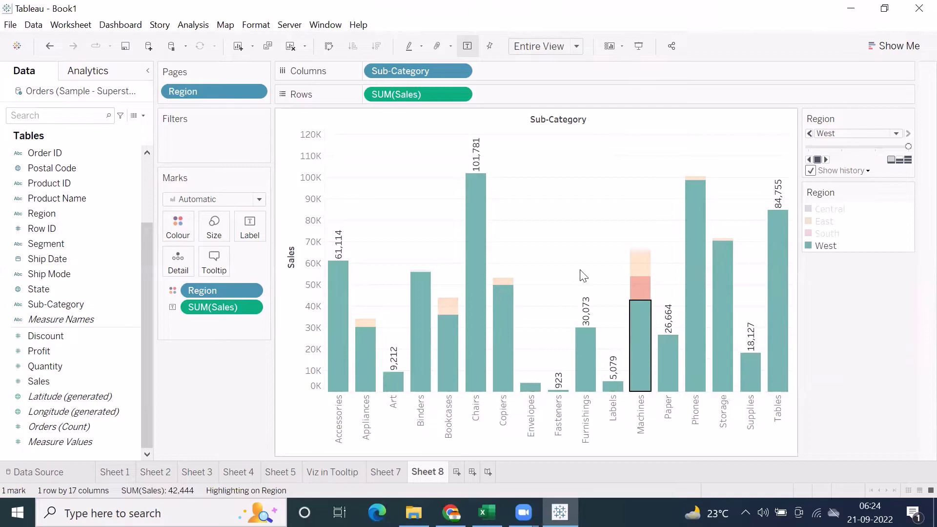
click(565, 255)
Step through the Region pages, then remove Region from the Pages shelf.
mouse_move(643, 334)
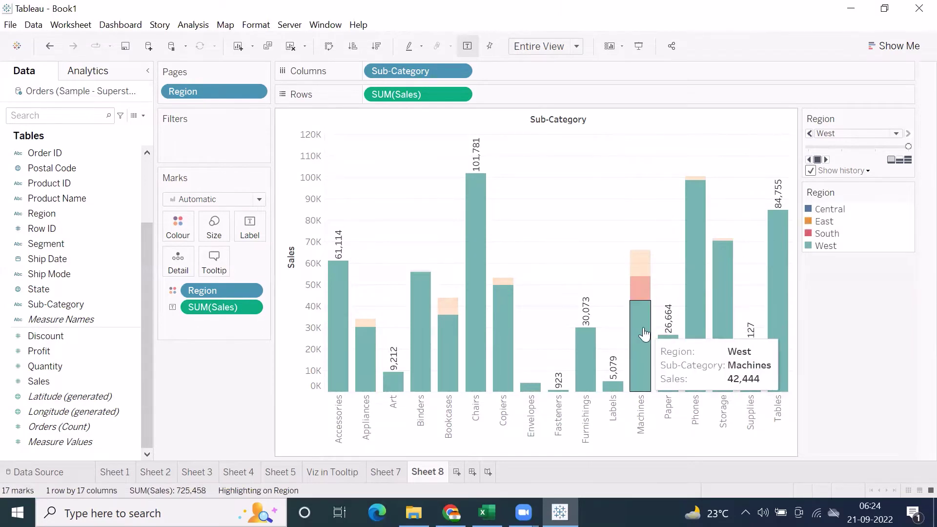
mouse_move(641, 298)
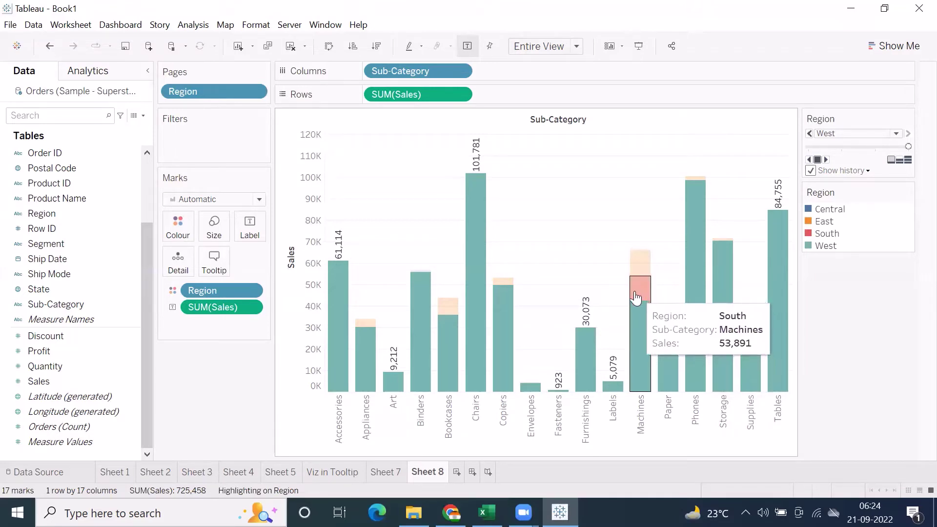
mouse_move(637, 272)
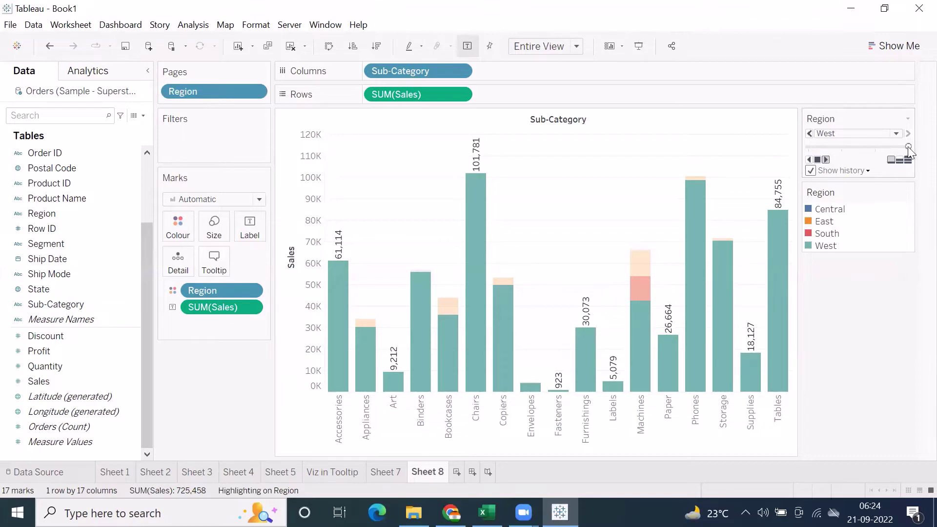
drag(908, 148, 768, 172)
drag(223, 87, 180, 368)
Remove Region from Colour, then page and colour the bars by YEAR(Order Date).
drag(194, 289, 127, 353)
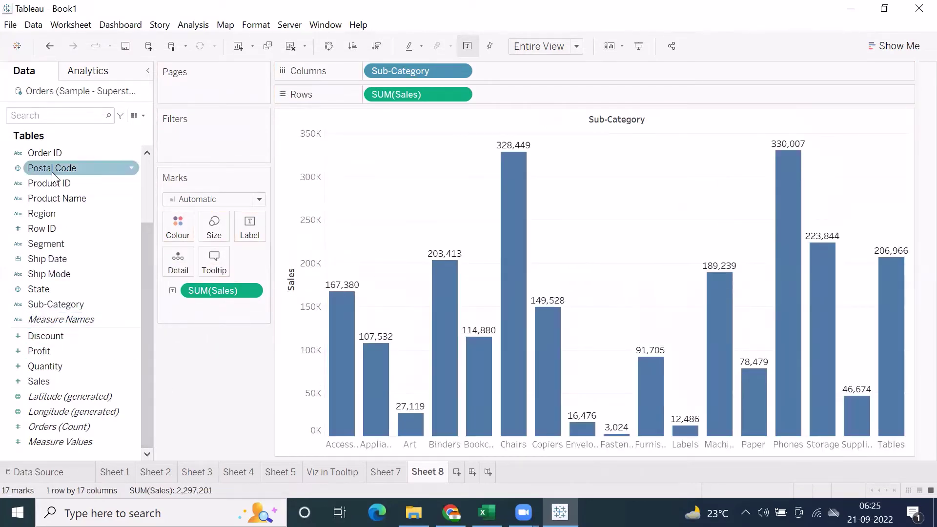
scroll(56, 183, up, 2)
drag(189, 96, 191, 96)
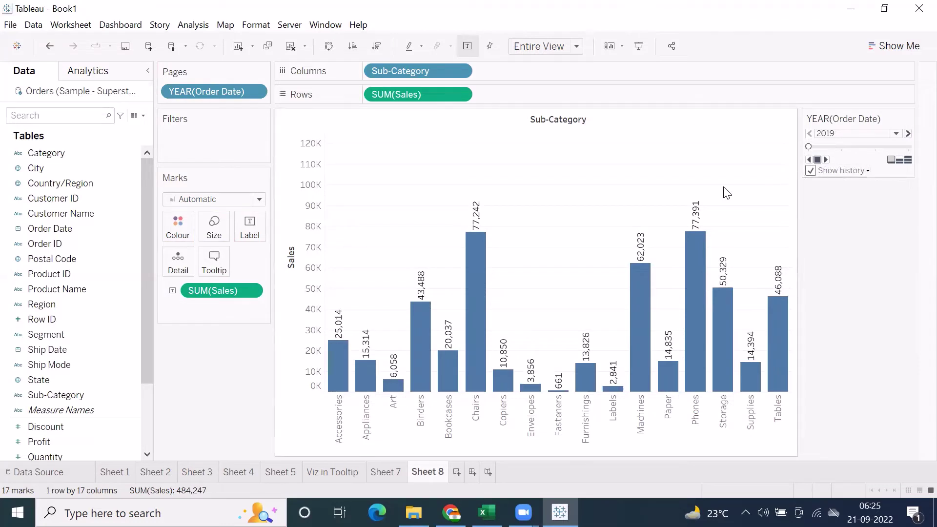
drag(47, 230, 177, 224)
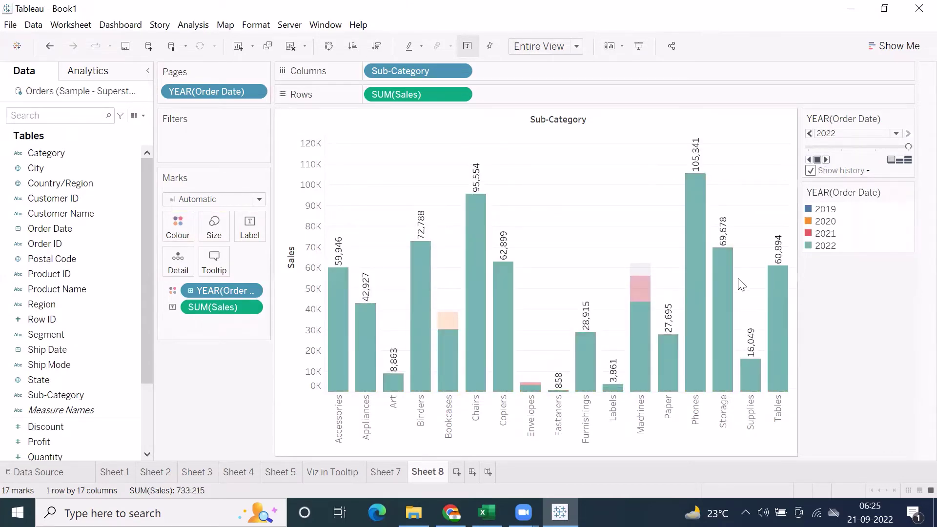
mouse_move(637, 311)
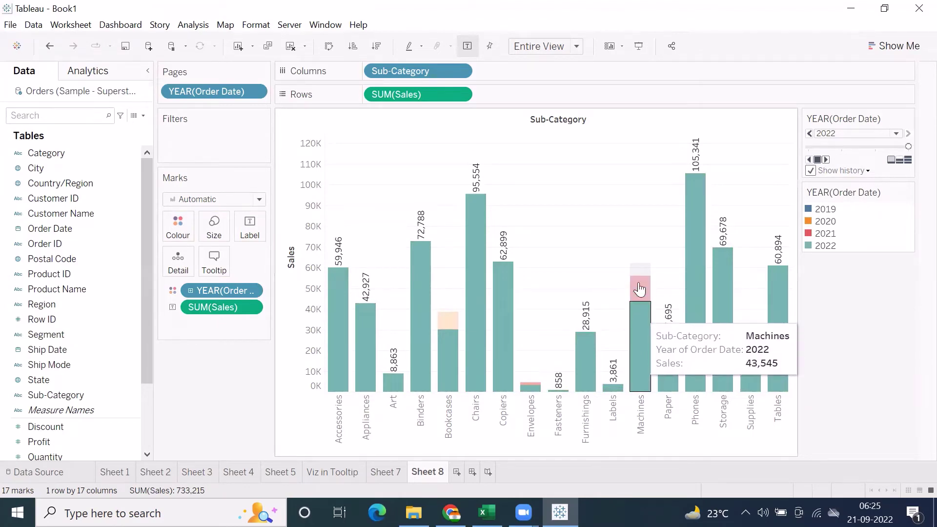
mouse_move(638, 272)
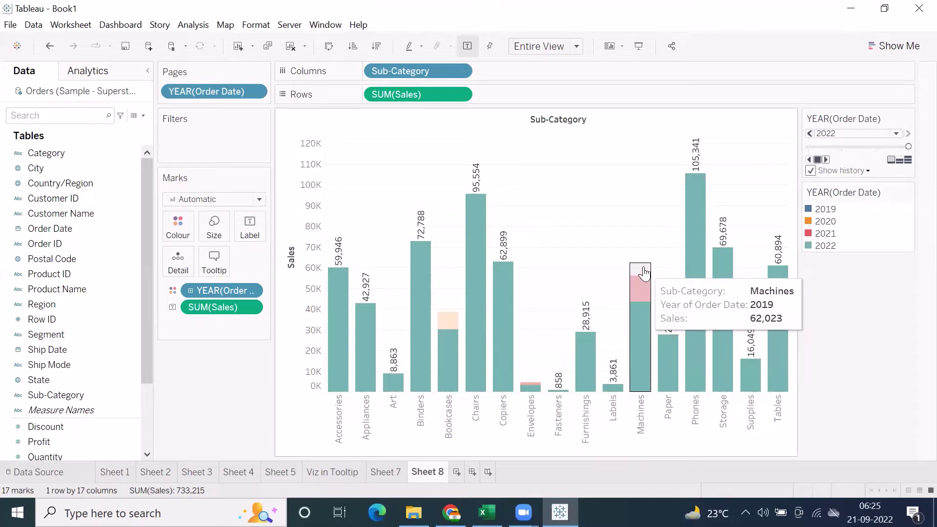
mouse_move(448, 350)
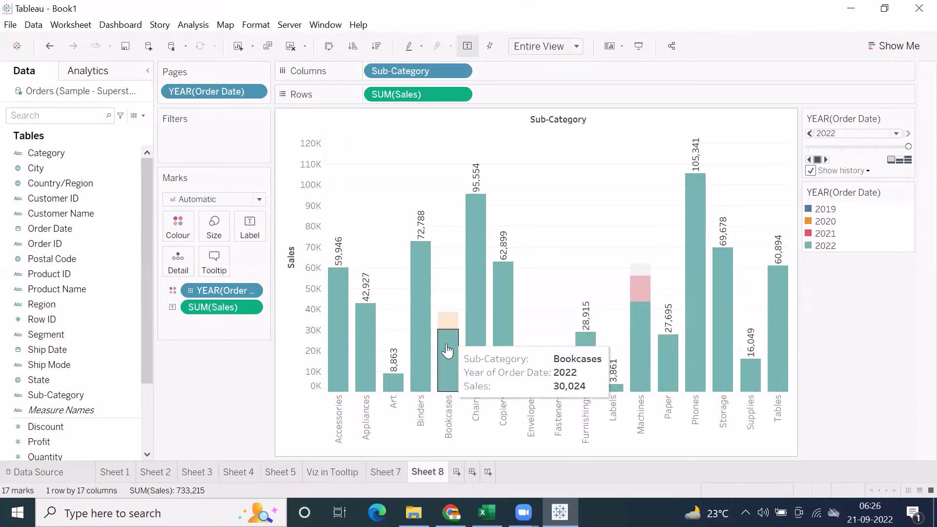
mouse_move(445, 328)
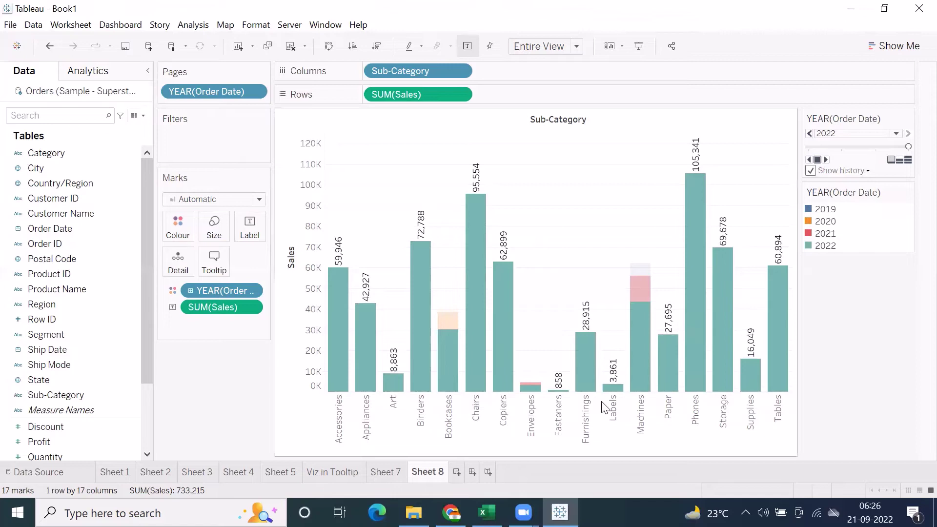
mouse_move(531, 387)
mouse_move(441, 310)
drag(440, 289, 459, 393)
drag(630, 266, 652, 341)
drag(521, 356, 542, 393)
click(573, 267)
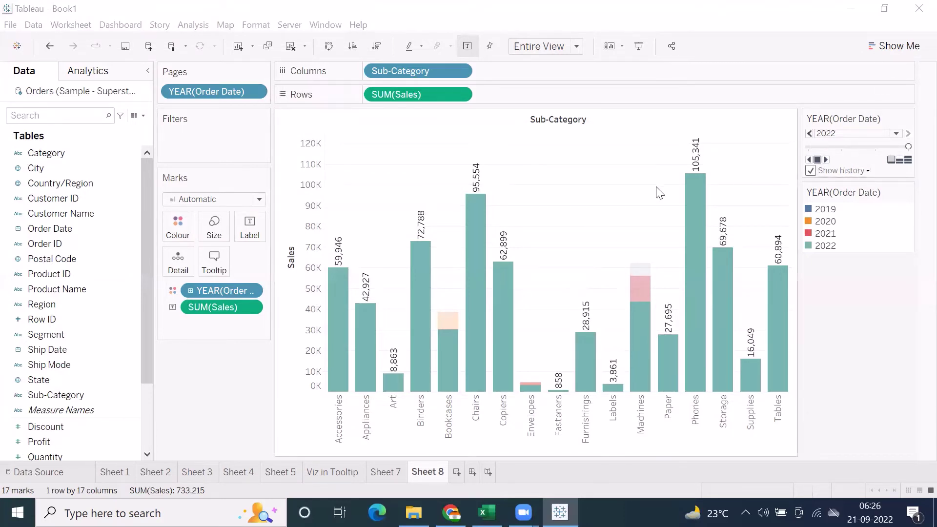
Switch both the Pages and Colour Order Date pills from YEAR to MONTH.
click(257, 93)
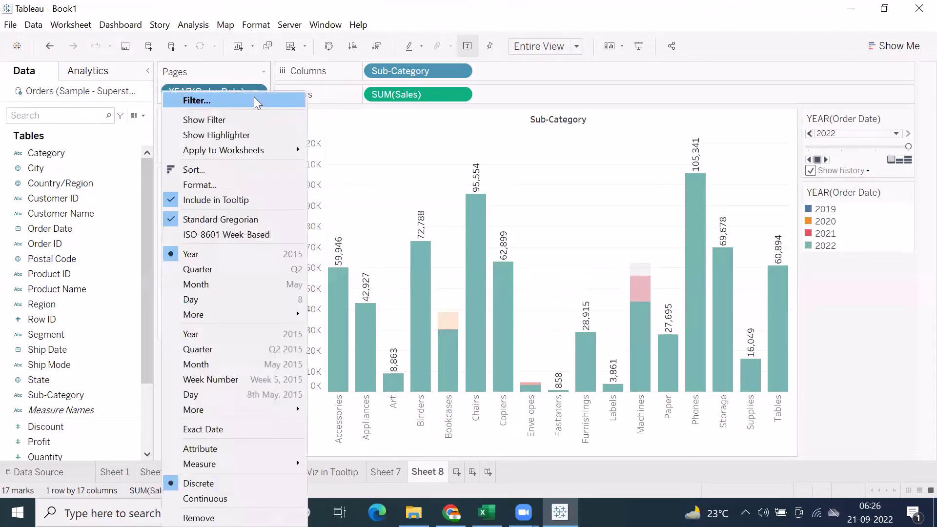
click(209, 284)
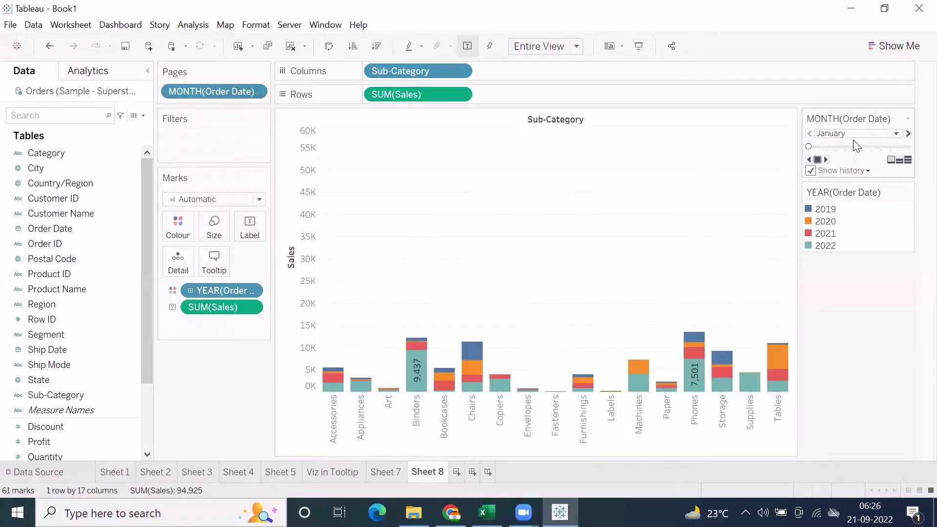
click(252, 294)
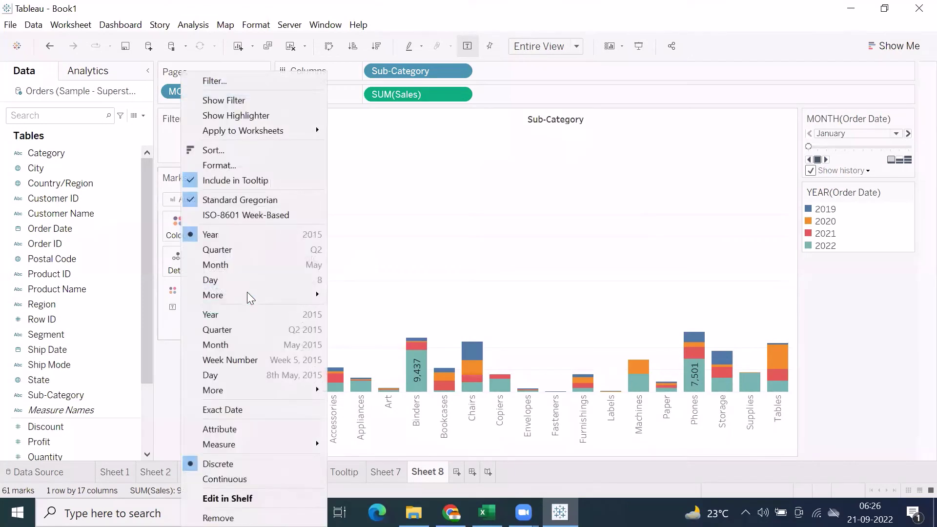
click(213, 271)
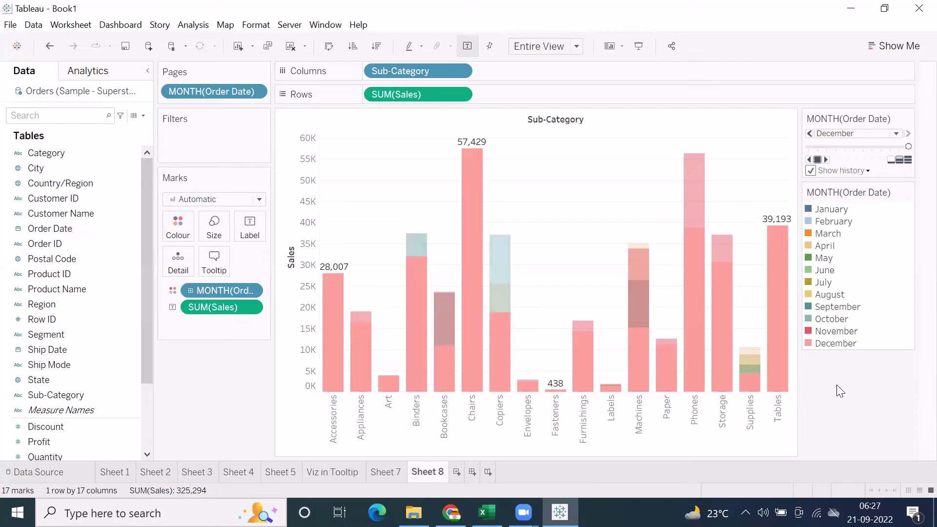
Lower mark opacity to about 49% and give the bars a dark border.
click(187, 235)
drag(217, 298, 188, 302)
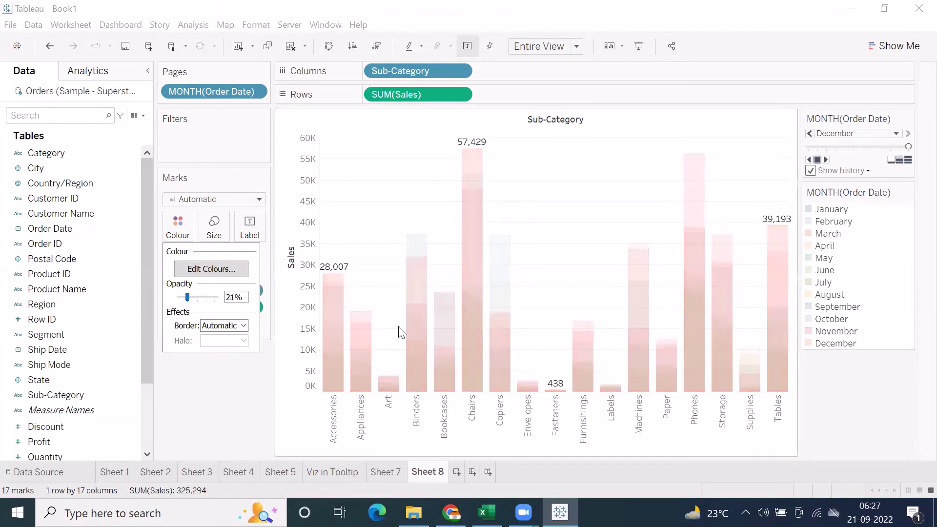
click(222, 326)
click(209, 409)
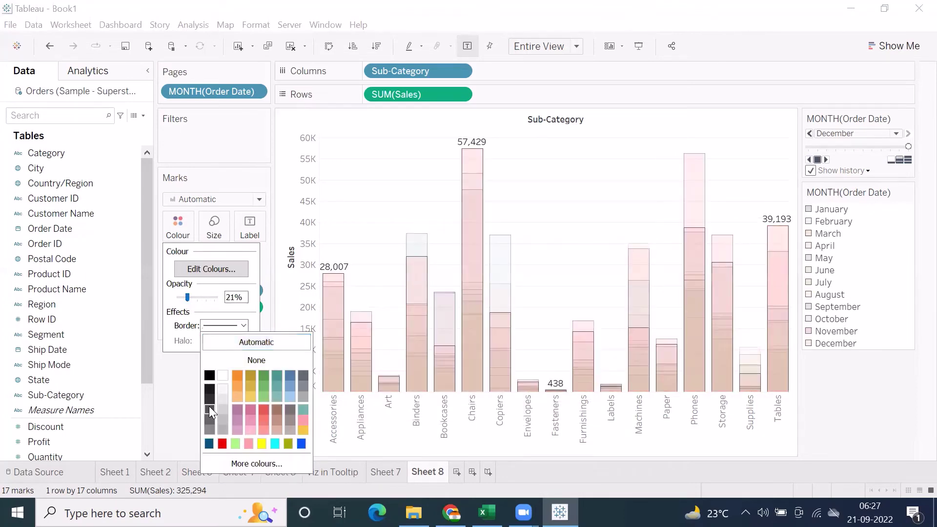
click(405, 198)
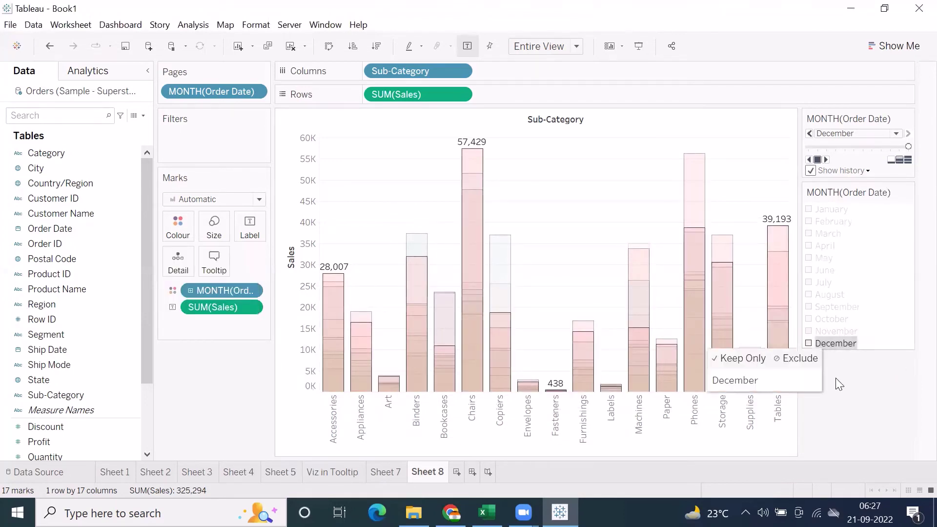
Inspect the sales values of the Accessories, Appliances, Binders, Chairs and Copiers bars.
mouse_move(777, 315)
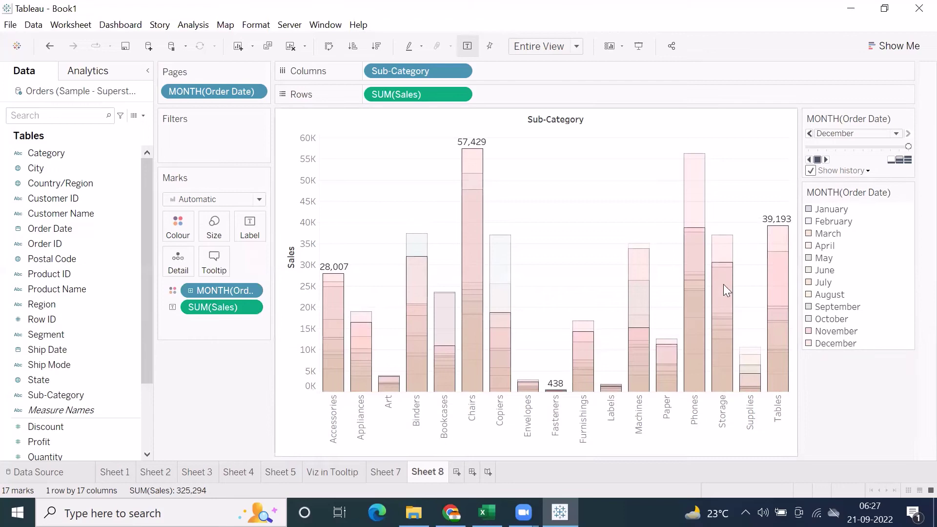
click(331, 380)
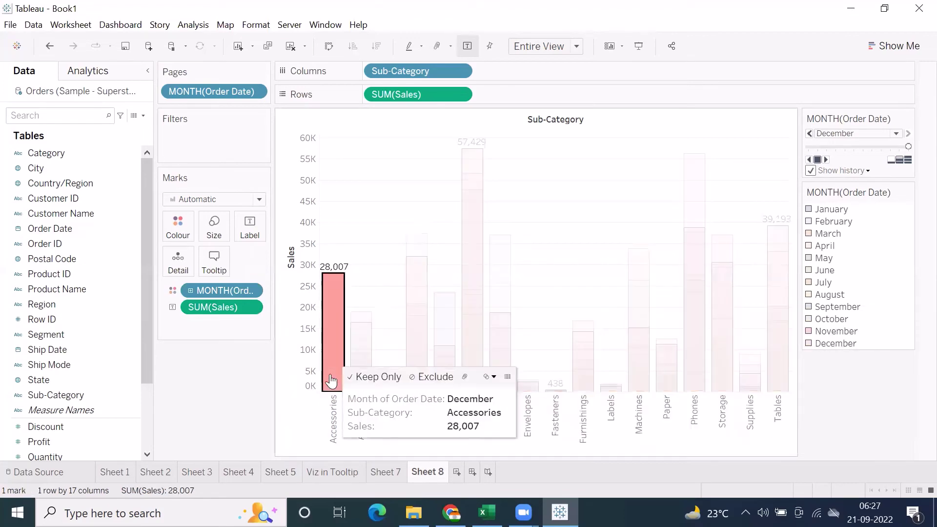
click(365, 251)
click(359, 337)
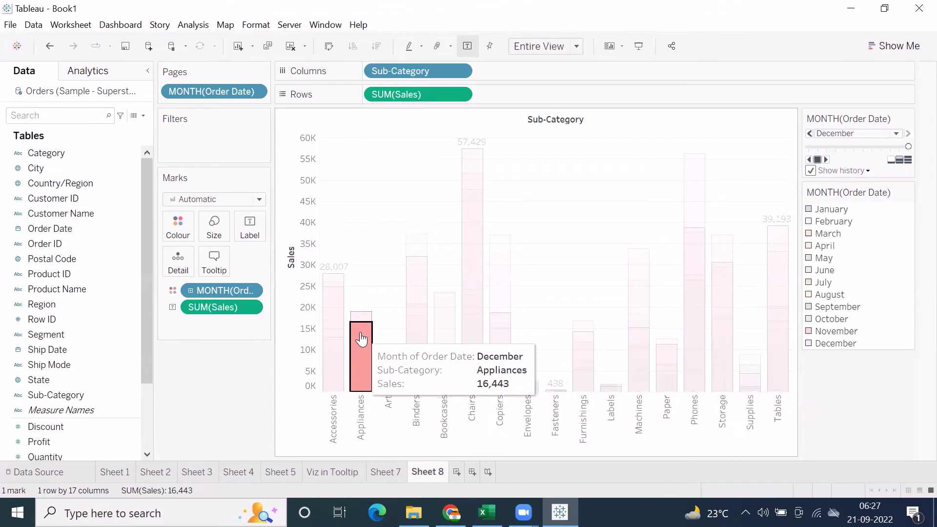
click(376, 282)
click(418, 332)
click(473, 230)
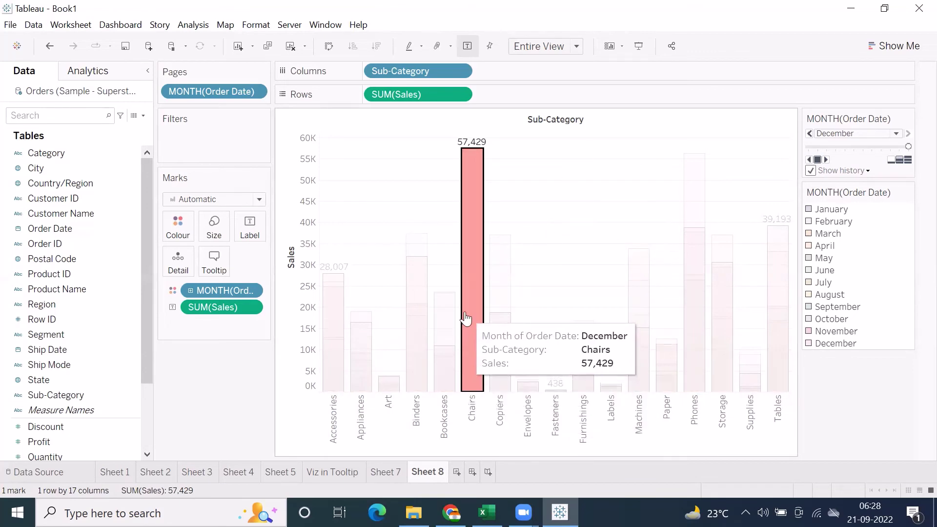
click(494, 160)
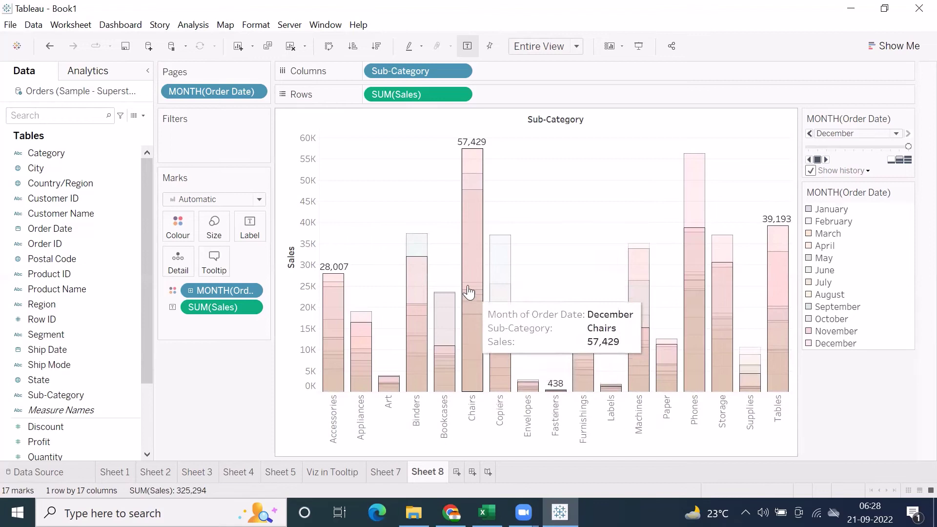
click(500, 380)
click(544, 288)
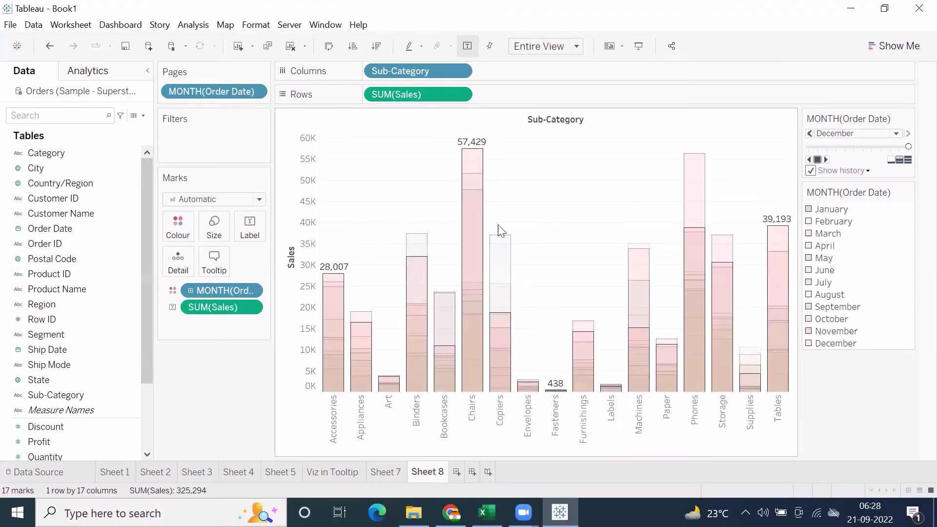
Raise mark opacity to 100% and begin saving the workbook under a new name.
click(178, 229)
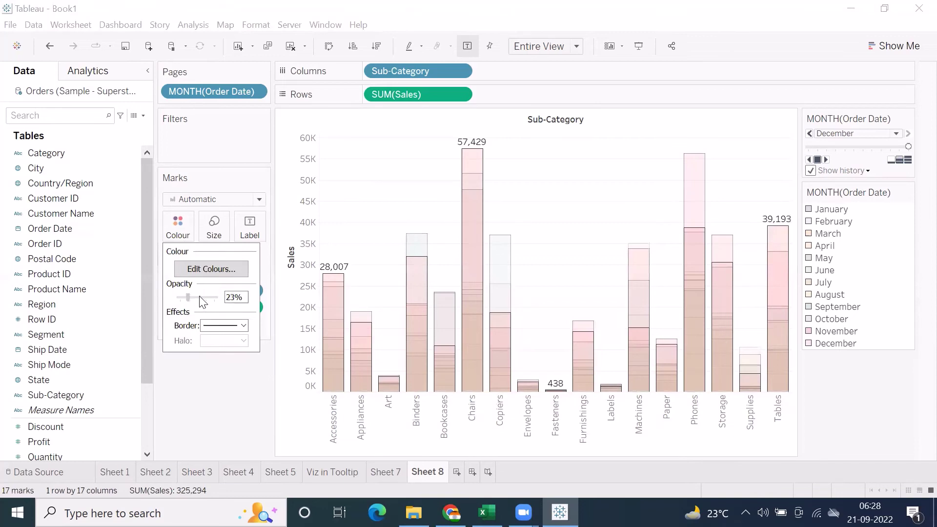
drag(202, 302, 214, 298)
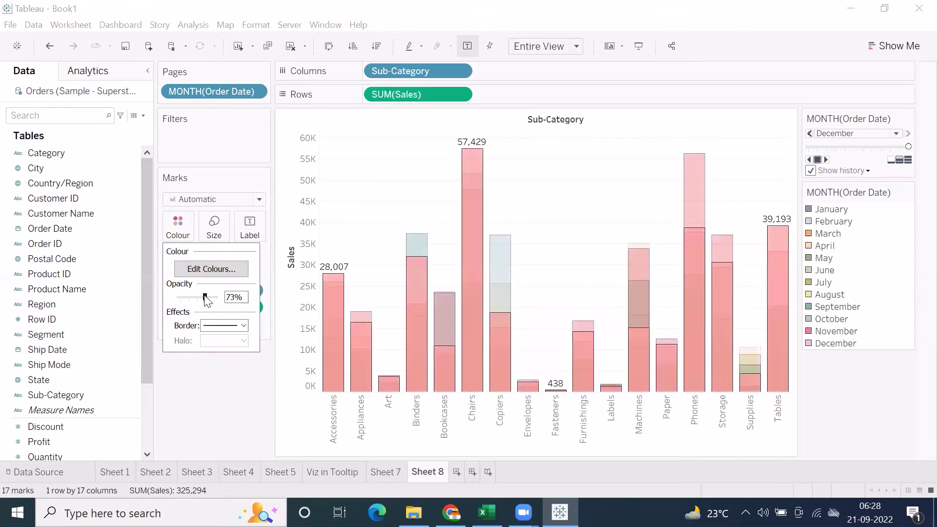
click(384, 200)
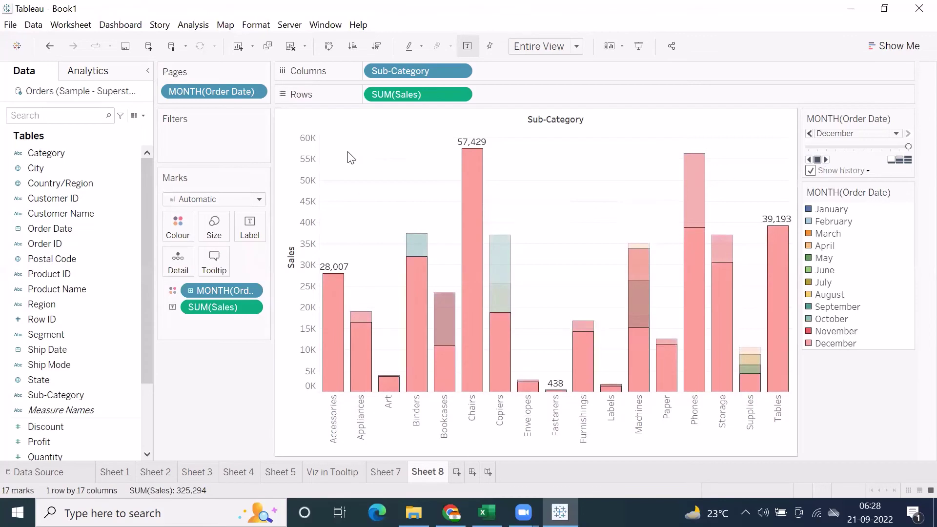
click(10, 24)
click(46, 92)
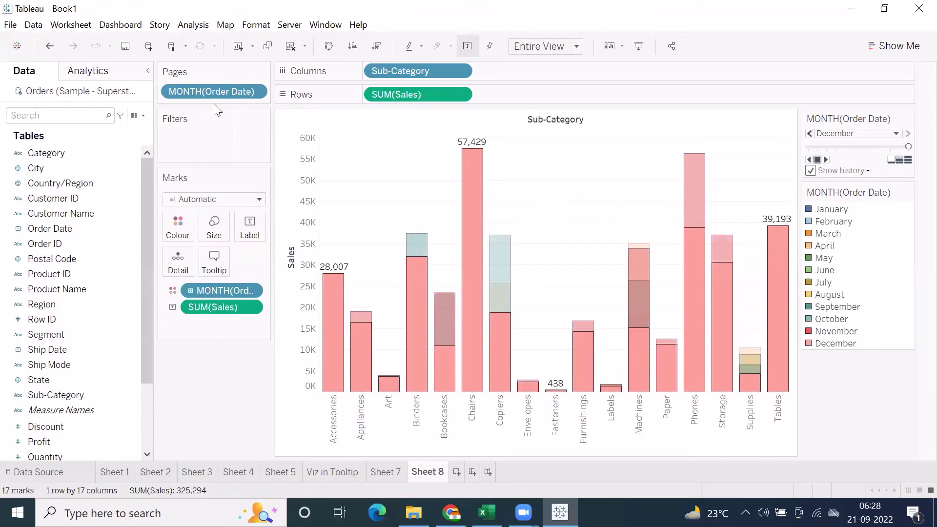
Save the workbook as a Tableau Packaged Workbook (.twbx) named 'Markscard'.
text(Ma)
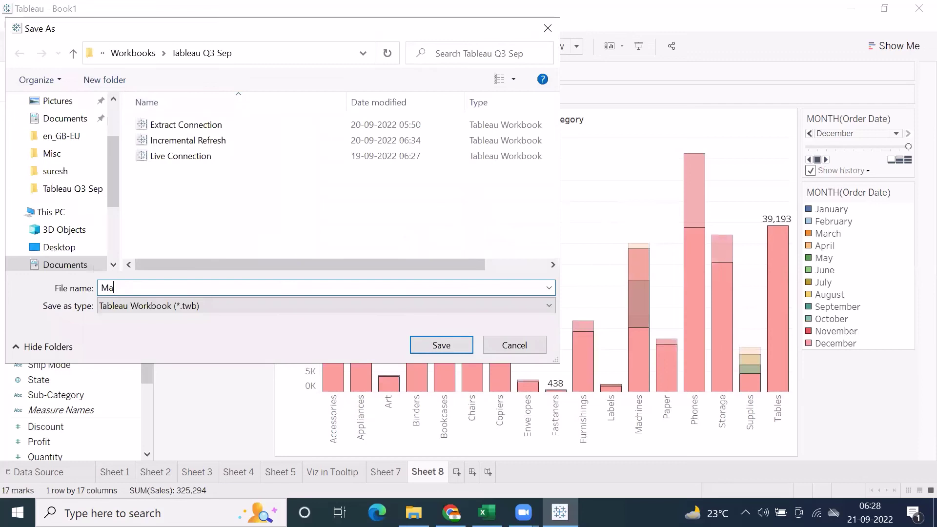
text(rkscard)
click(268, 306)
click(265, 330)
click(442, 345)
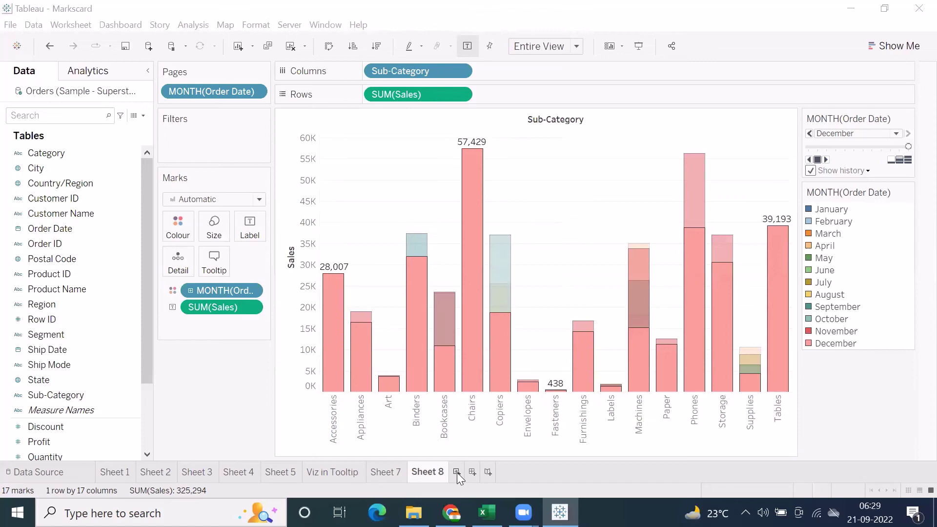
Change the mark type from bars to Shape, trying filled squares and down-pointing triangles.
click(252, 200)
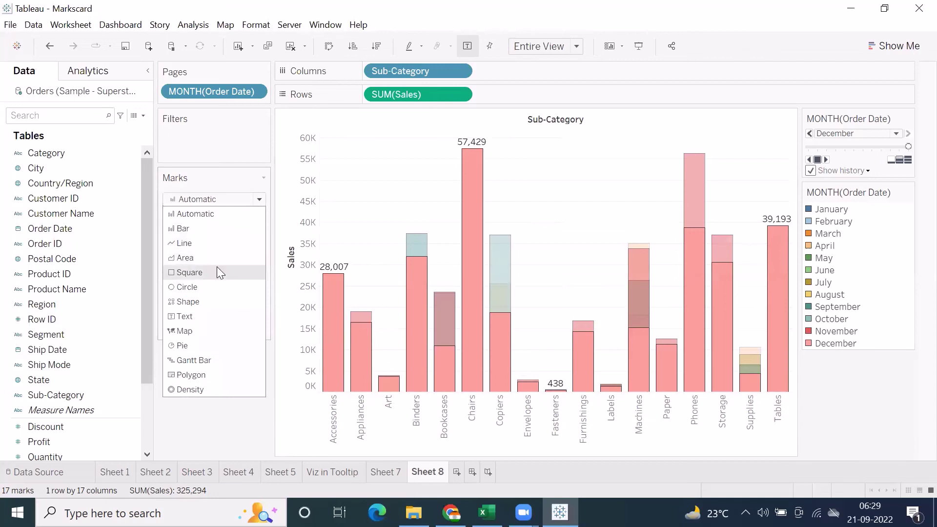
click(188, 302)
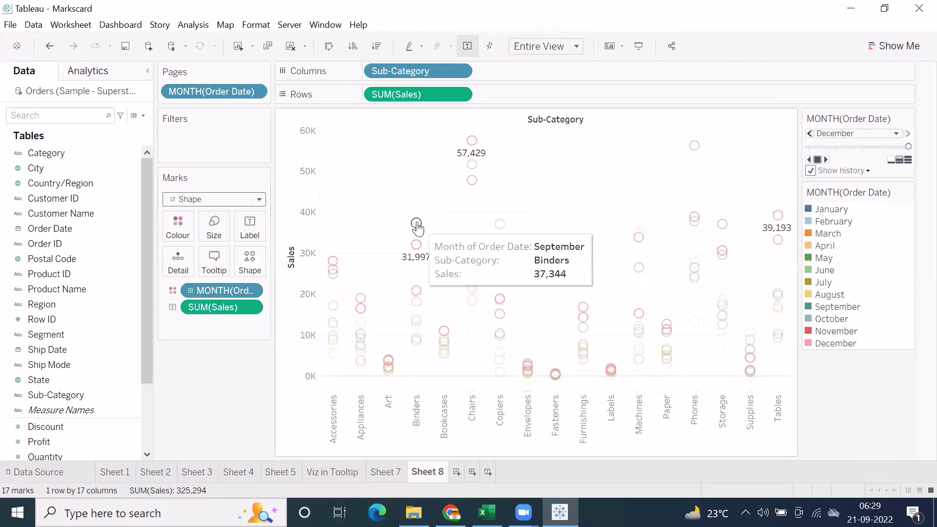
click(257, 263)
click(253, 310)
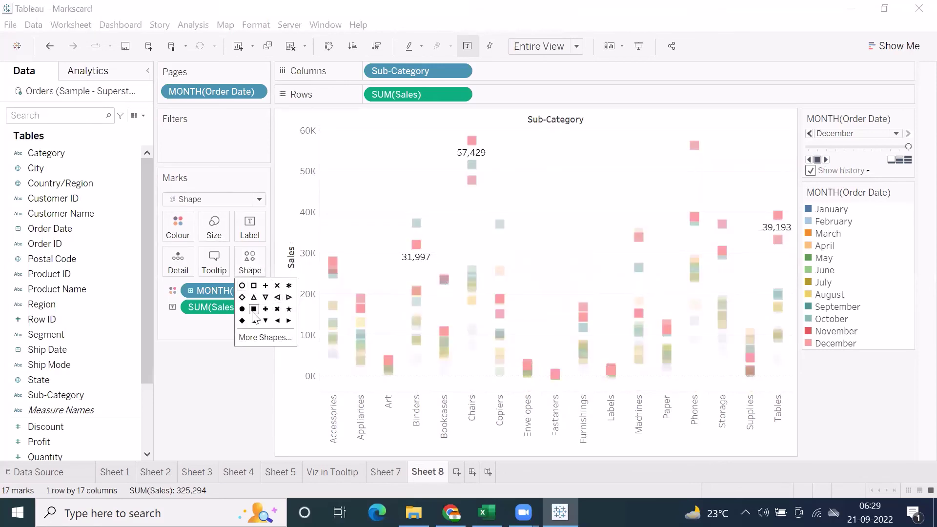
click(253, 321)
click(266, 320)
Assign the Arrows shape palette to the month marks and apply it to the chart.
click(255, 338)
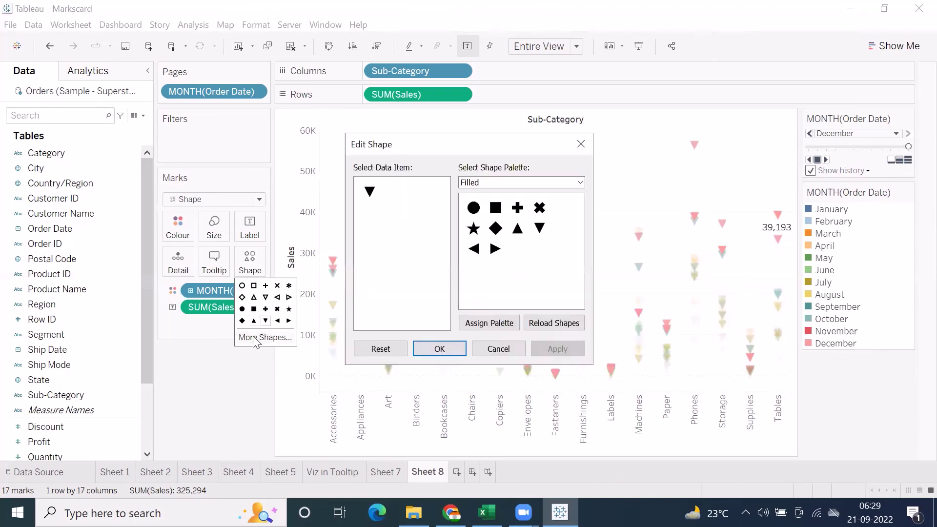
click(476, 182)
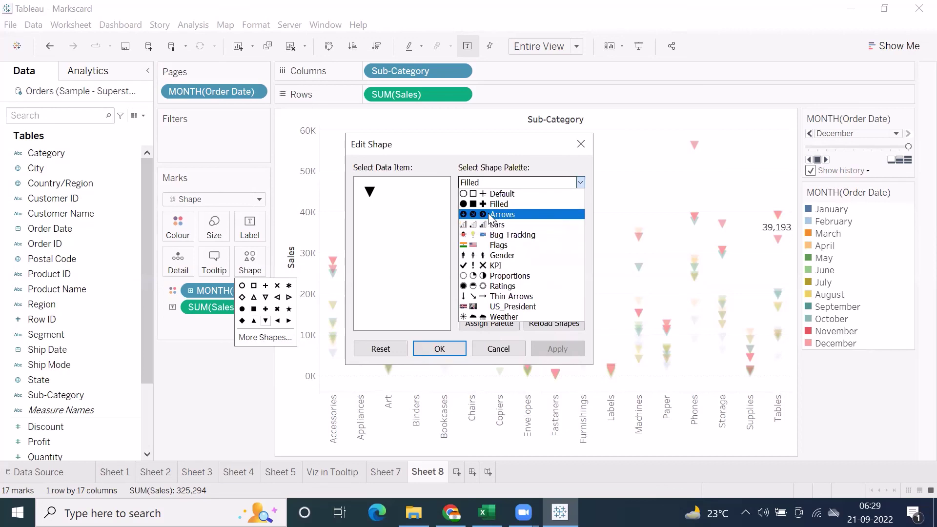
click(490, 215)
click(488, 323)
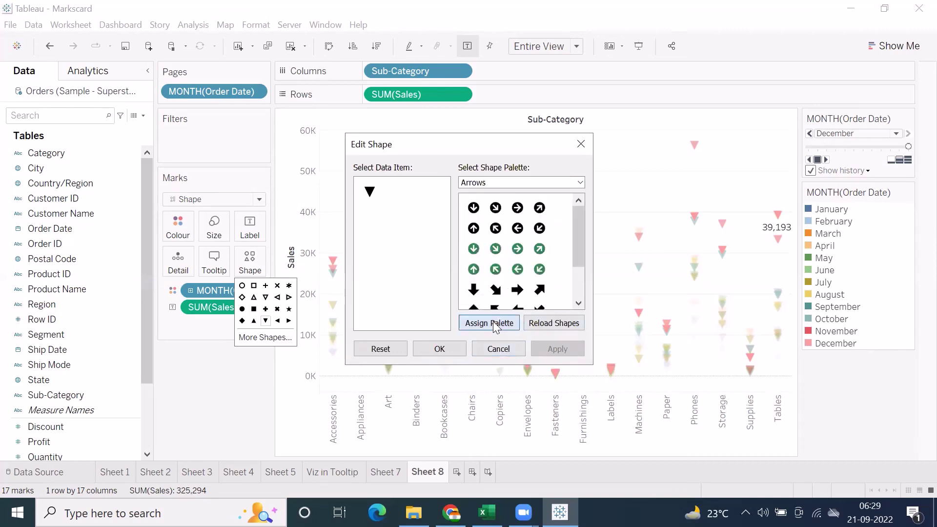
click(440, 349)
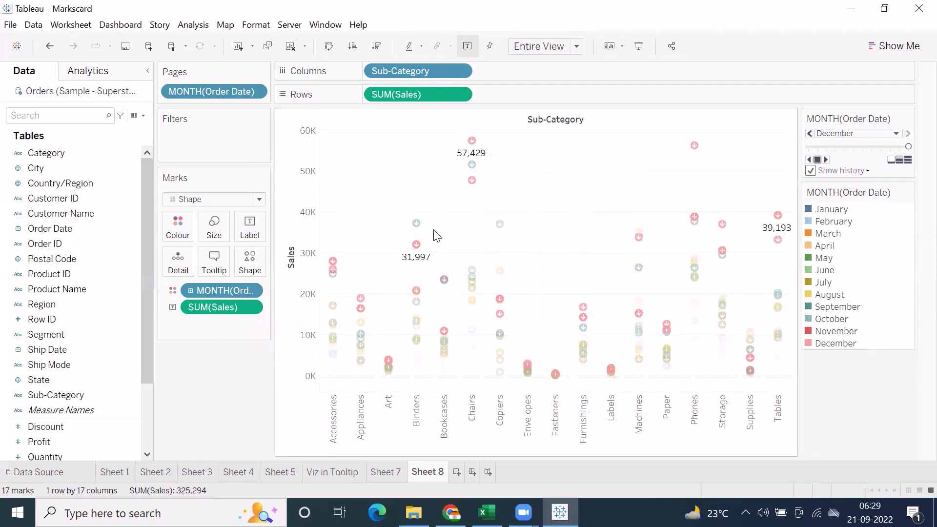
Select and clear groups of arrow marks across the chart, starting with Binders 31,997.
click(416, 244)
drag(334, 204, 743, 366)
click(593, 224)
drag(326, 136, 779, 385)
click(527, 205)
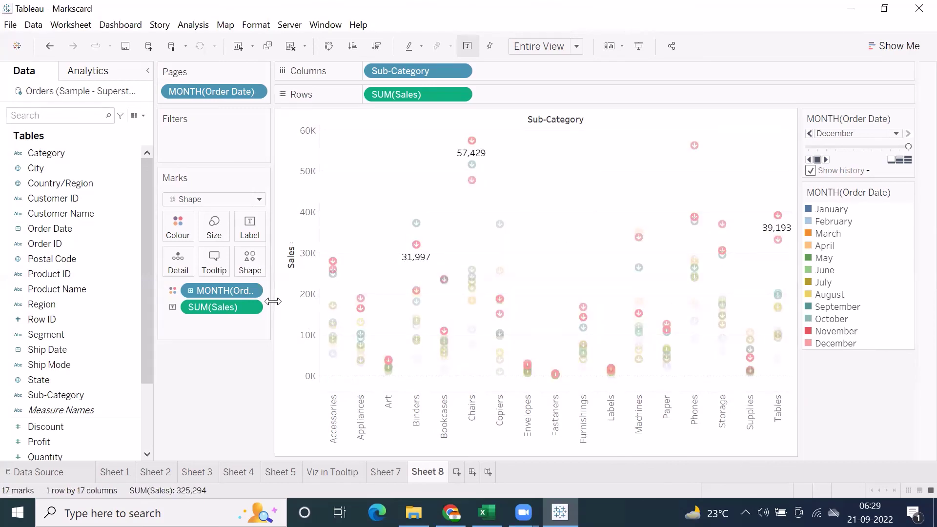
drag(327, 249, 660, 392)
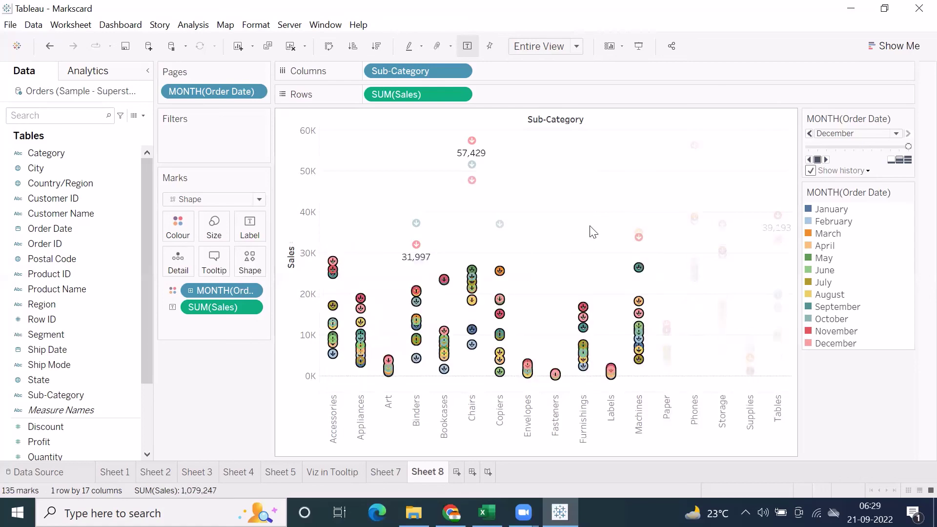